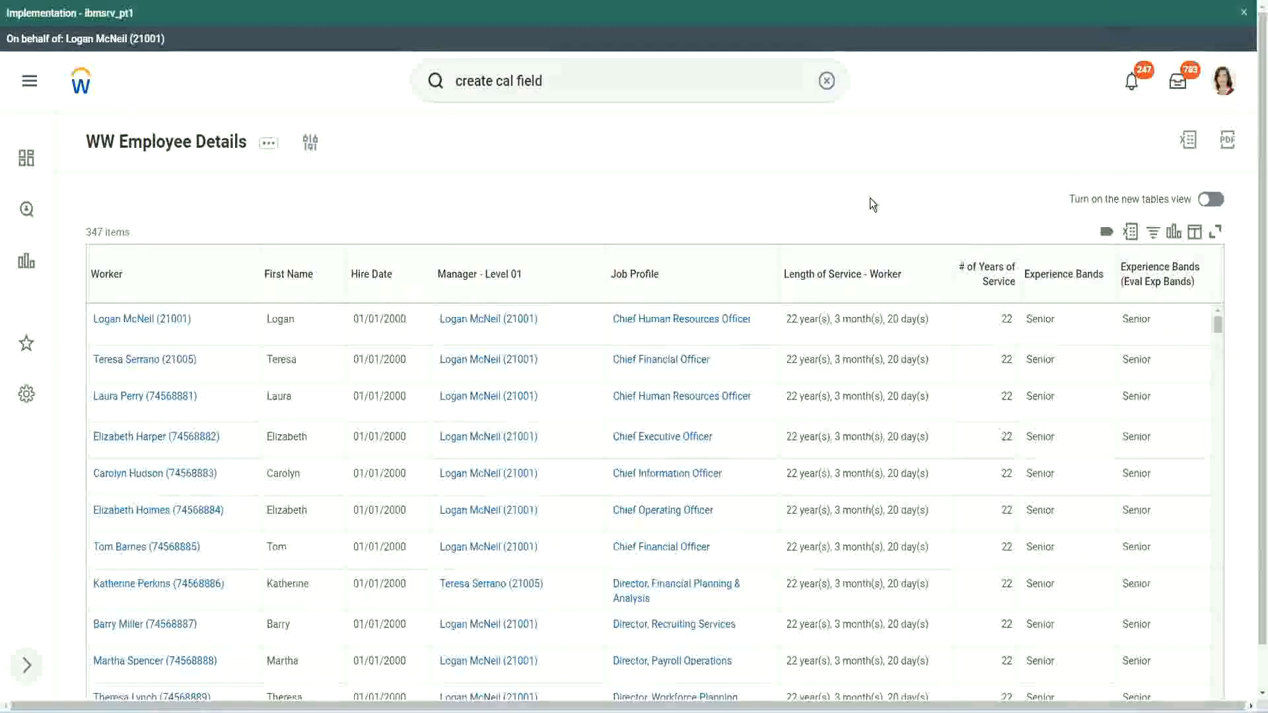
click(1099, 313)
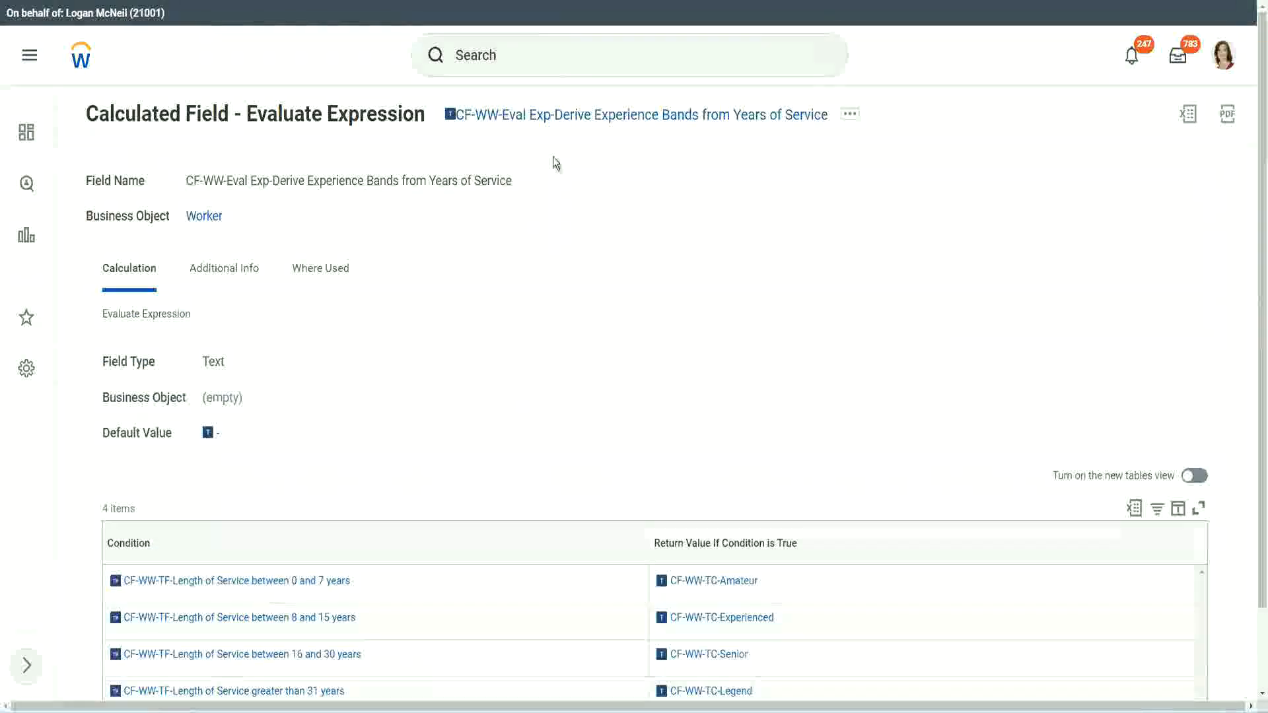
right_click(549, 121)
click(598, 200)
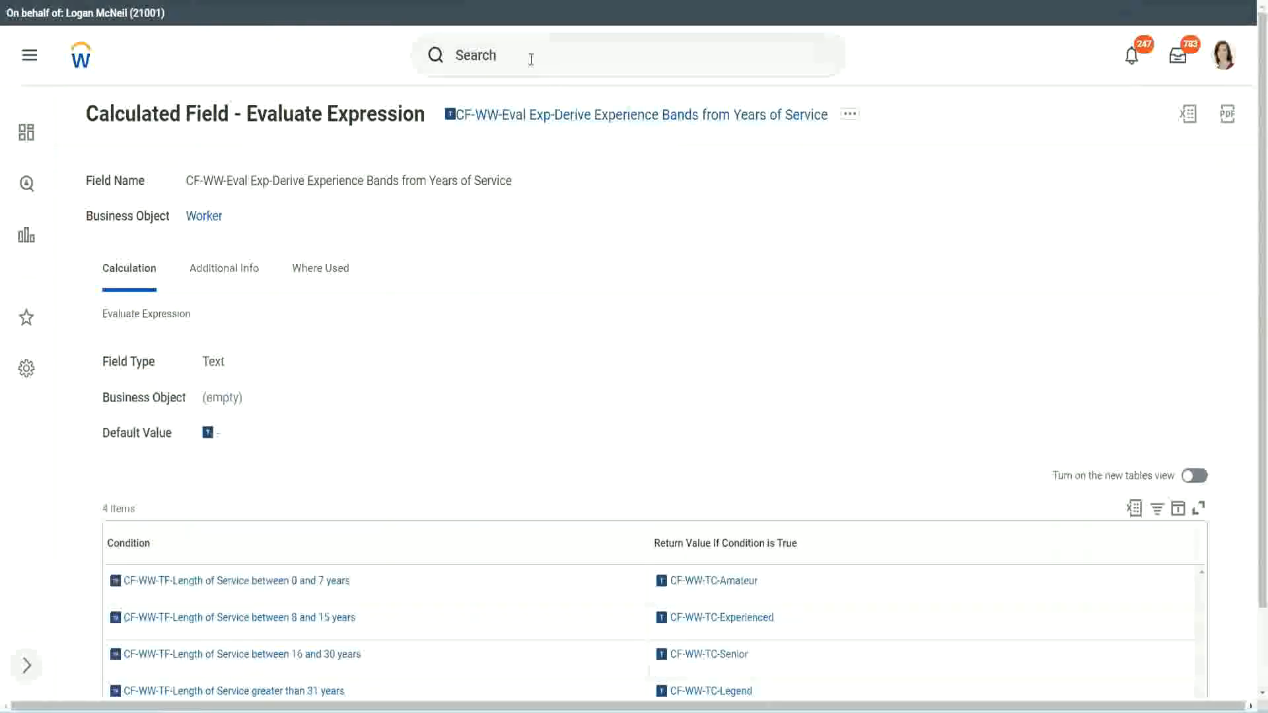
Search for "create calc field" and open the Create Calculated Field task
click(531, 59)
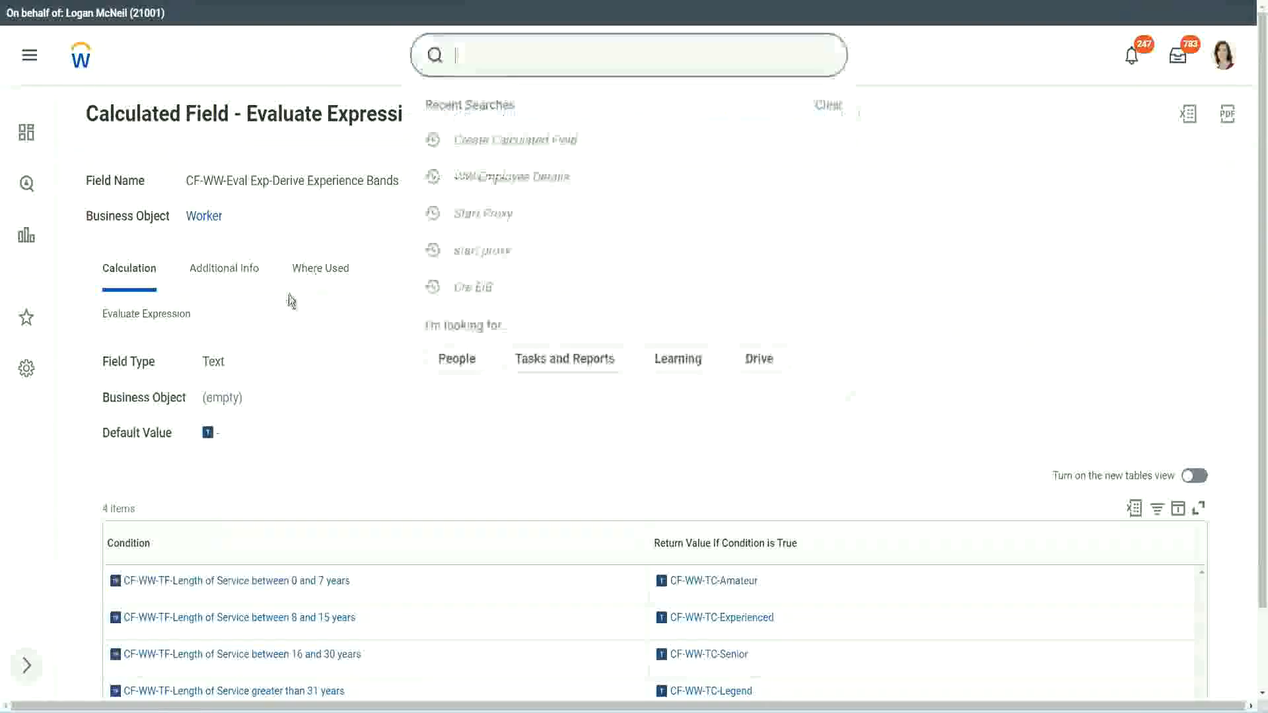
click(898, 148)
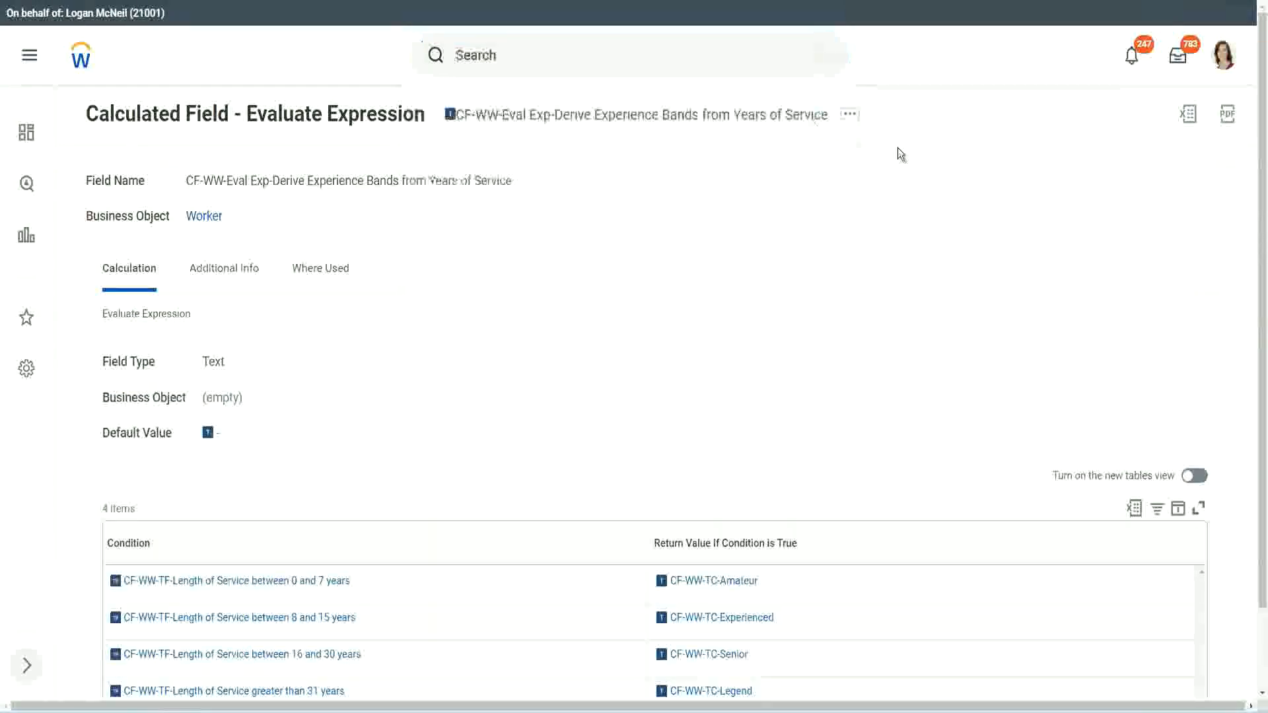
click(502, 50)
text(cre)
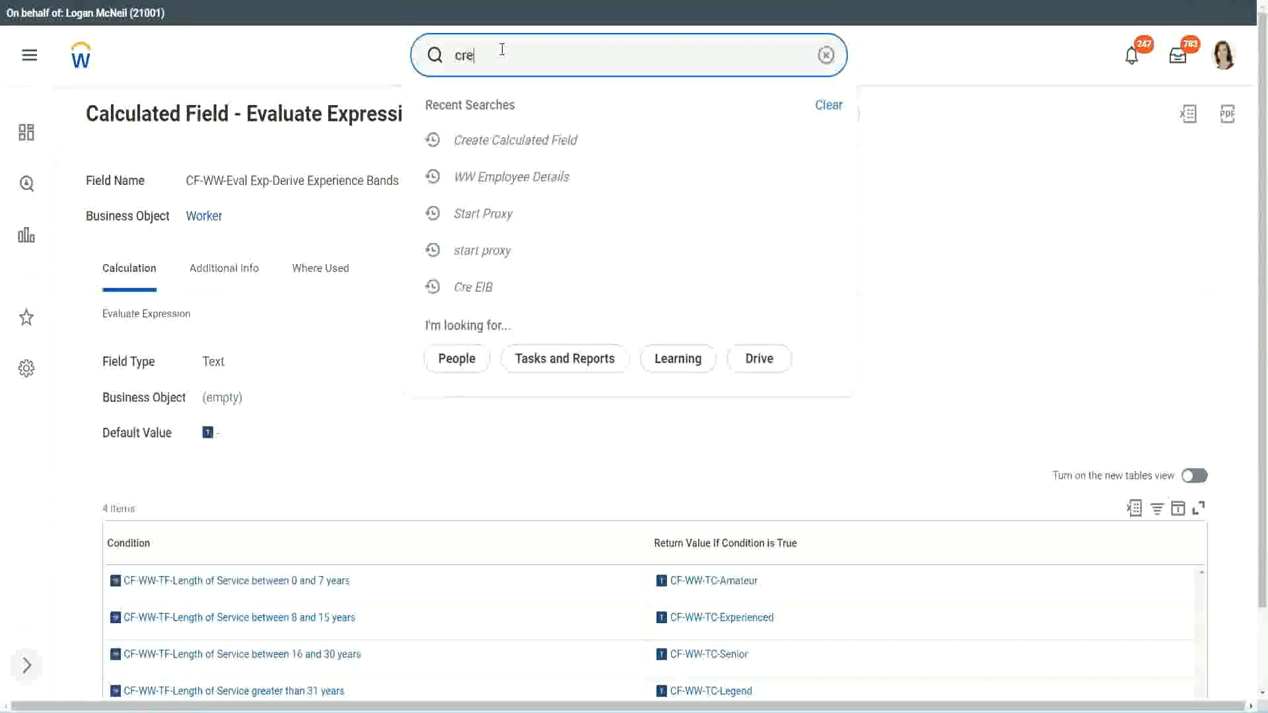
text(ate calc field)
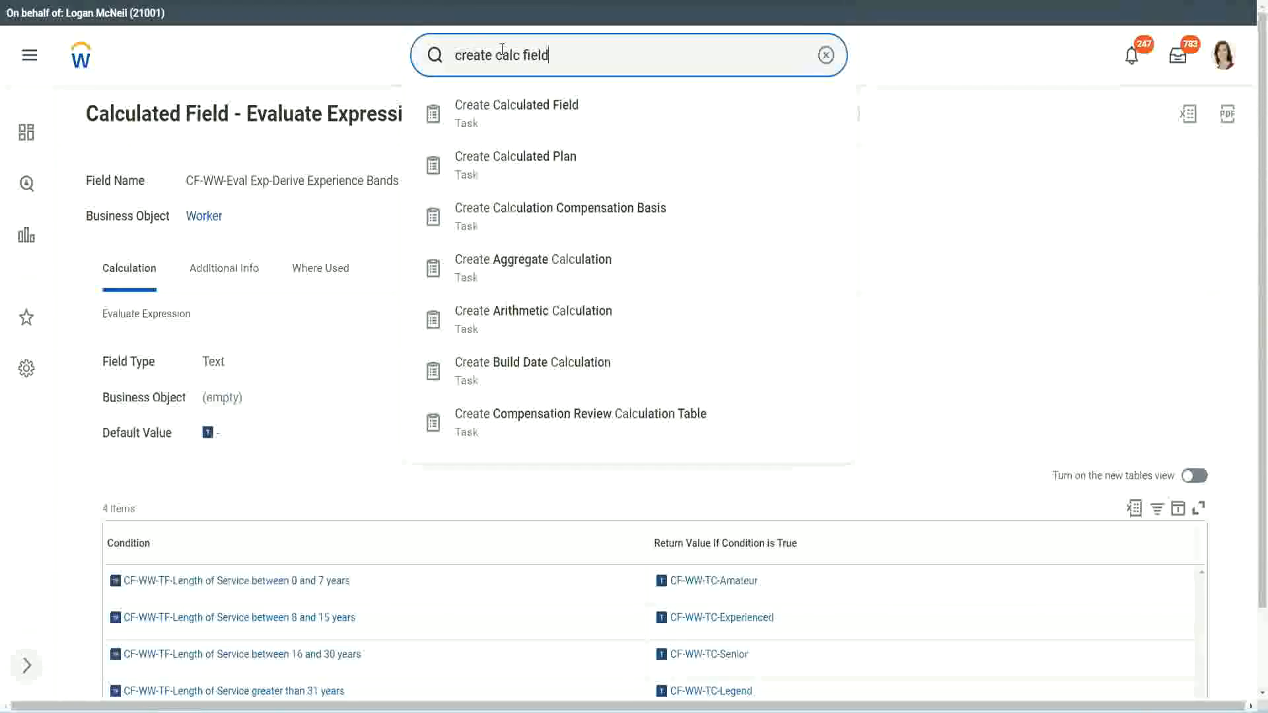
click(524, 116)
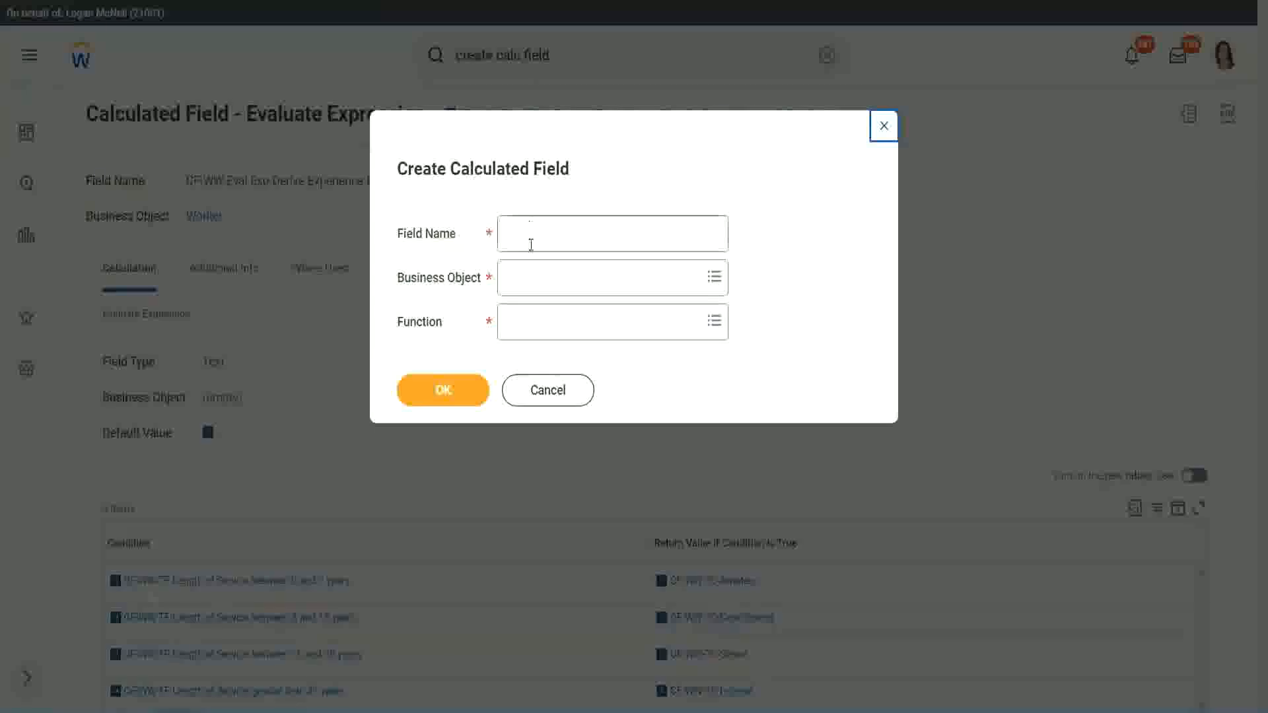
Name the new calculated field "CF-WW-LRB-Identify Experience Bands from years of Service"
click(532, 238)
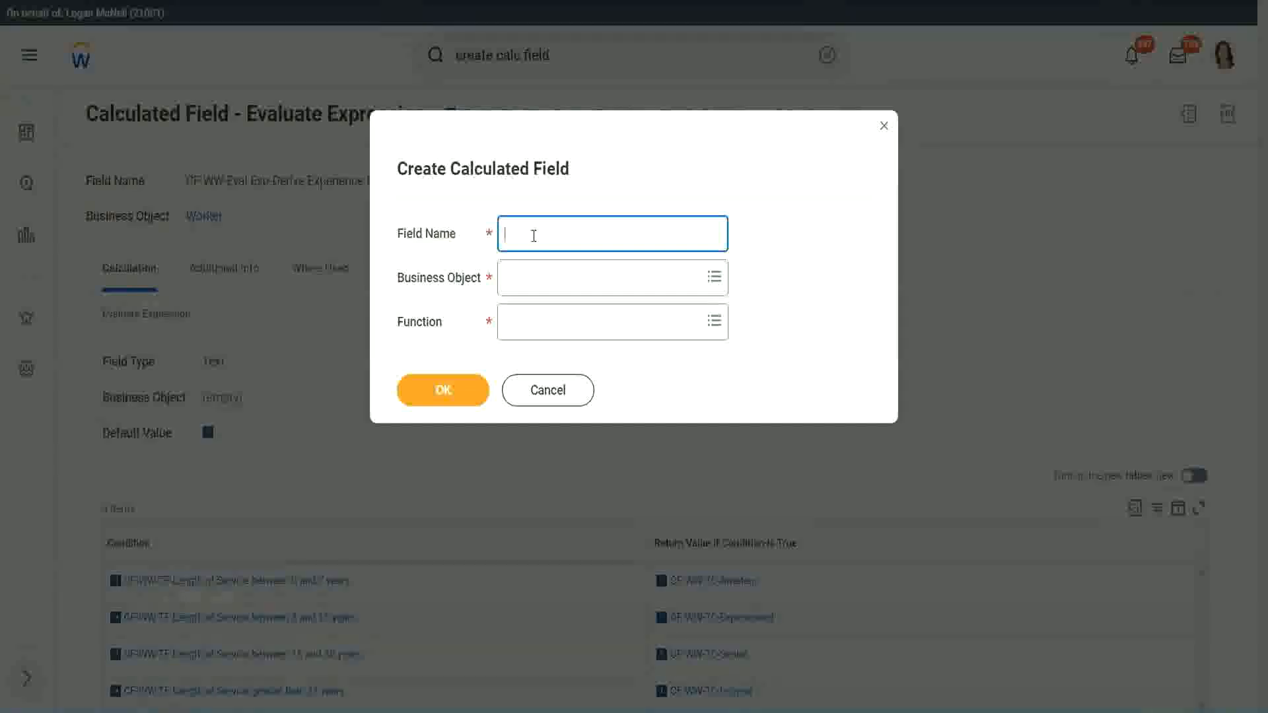
text(CF-WW-LRB-Identi)
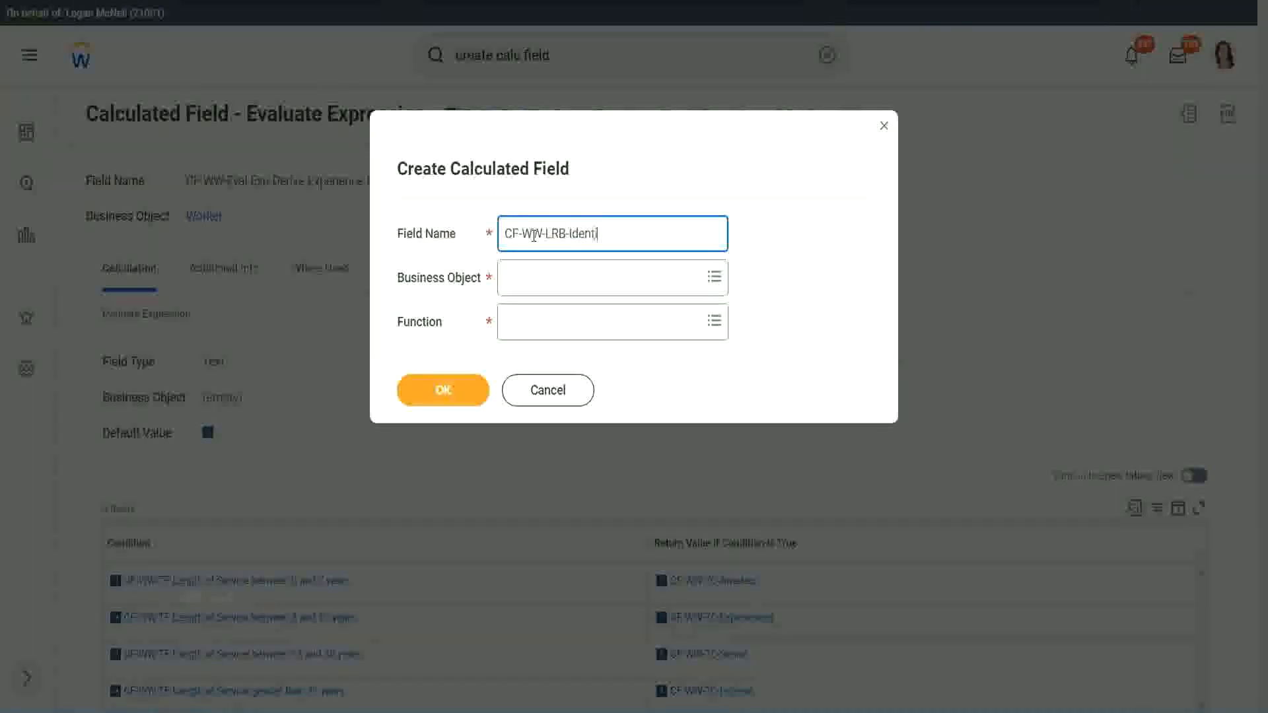
text(fy Exeperience Bands from years of Se)
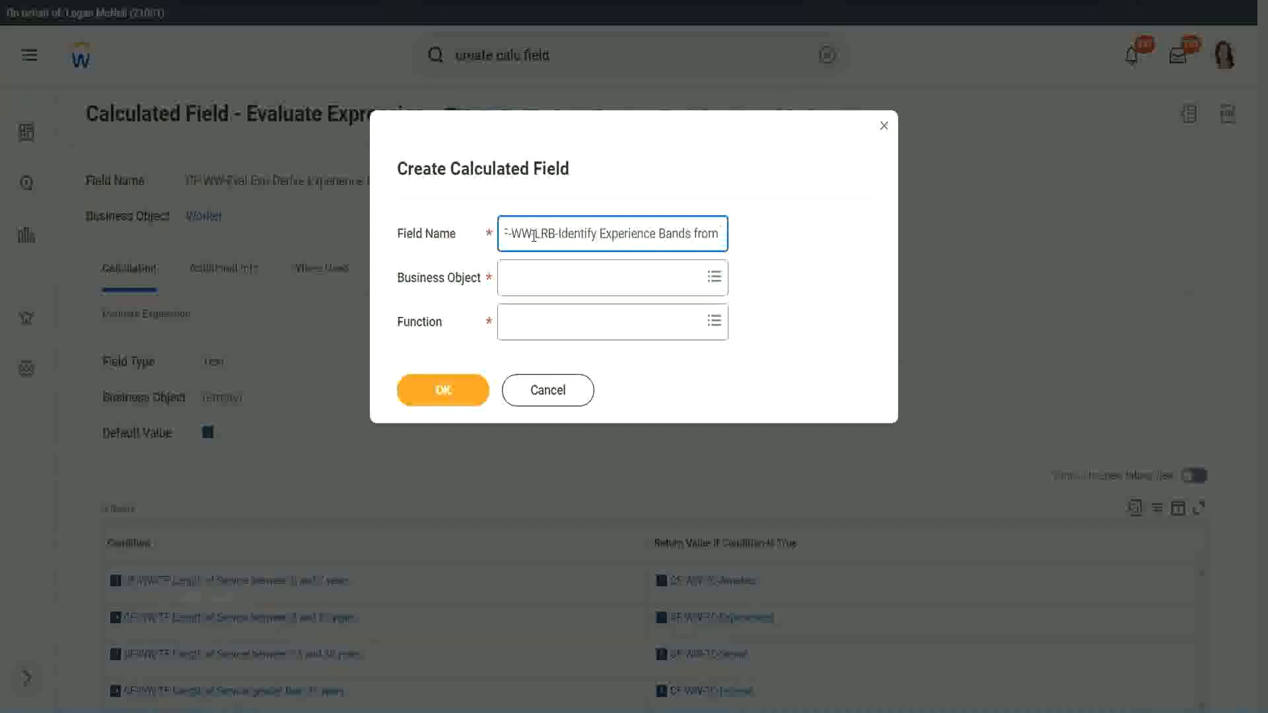
text(rvice)
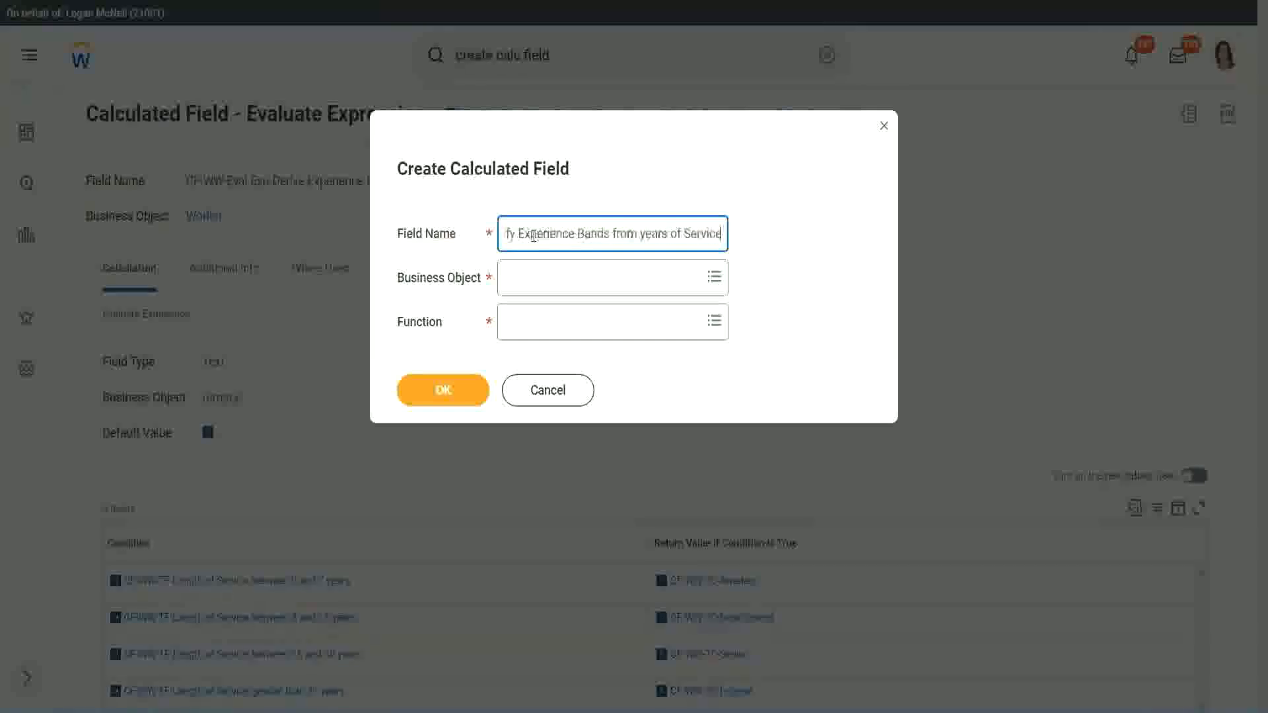
key(Tab)
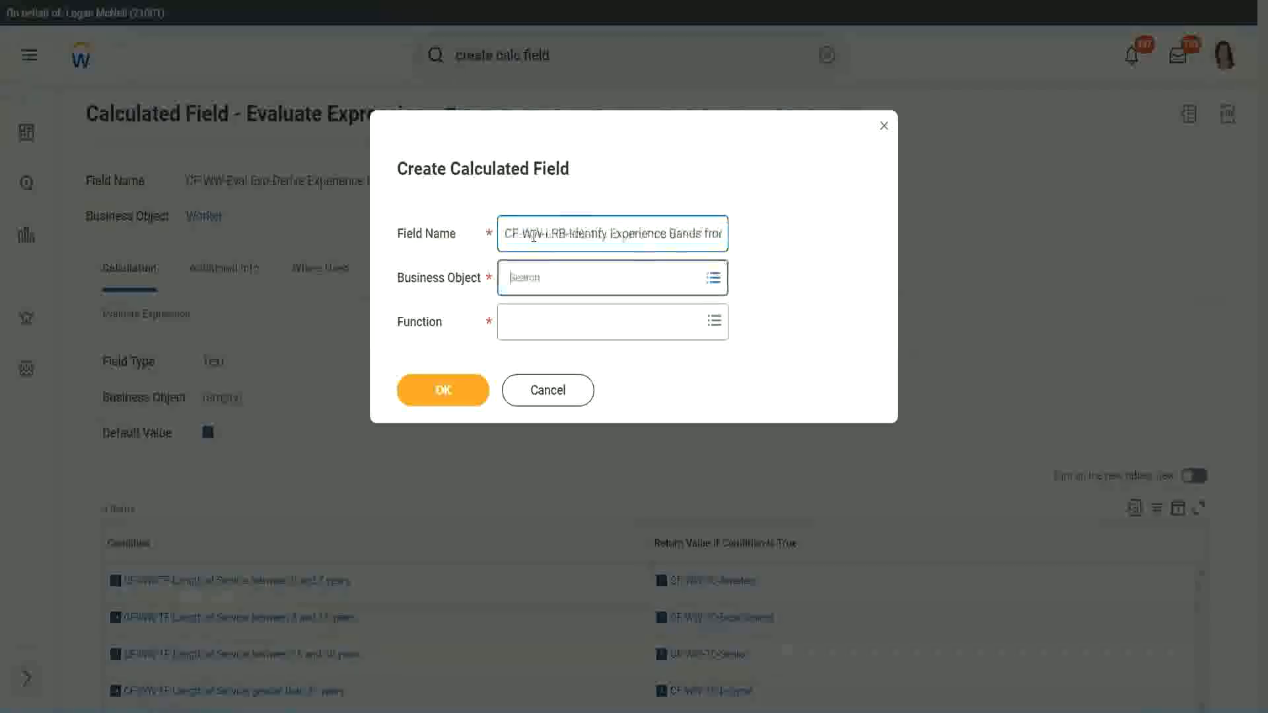
Set the business object to Worker and the function to Lookup Range Band, and proceed to the calculation definition
text(wor)
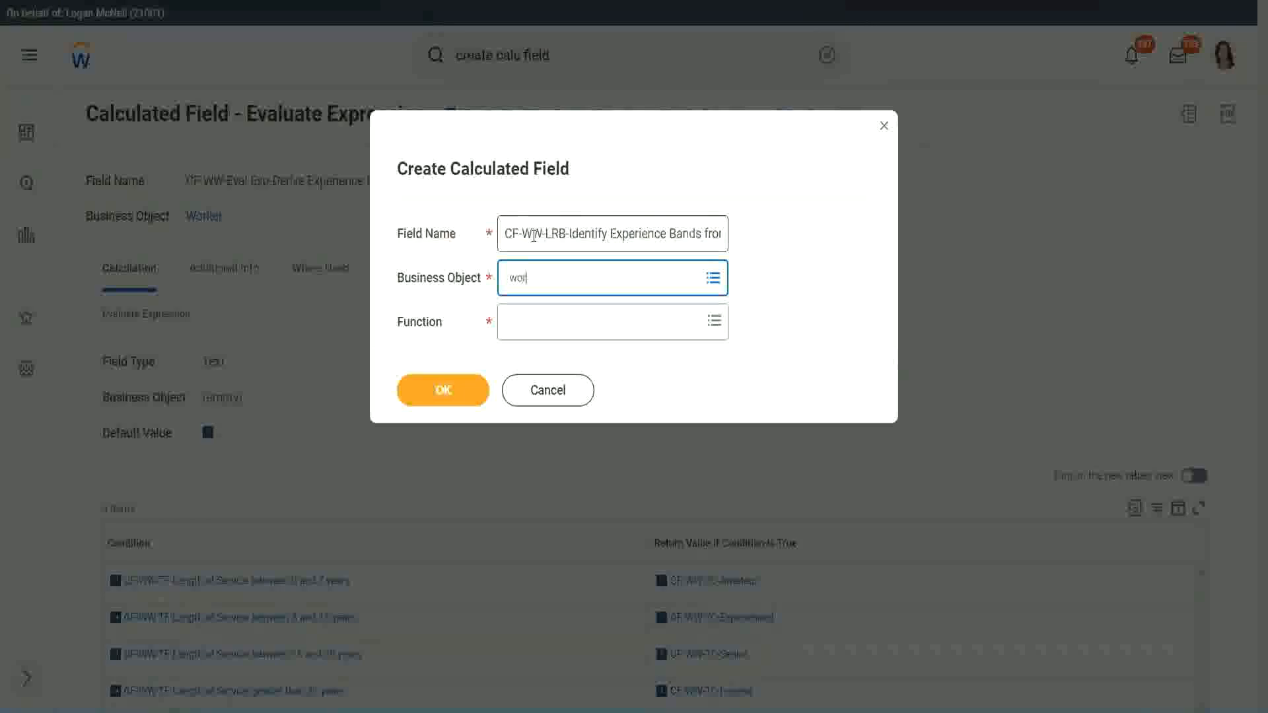
text(ker)
key(Return)
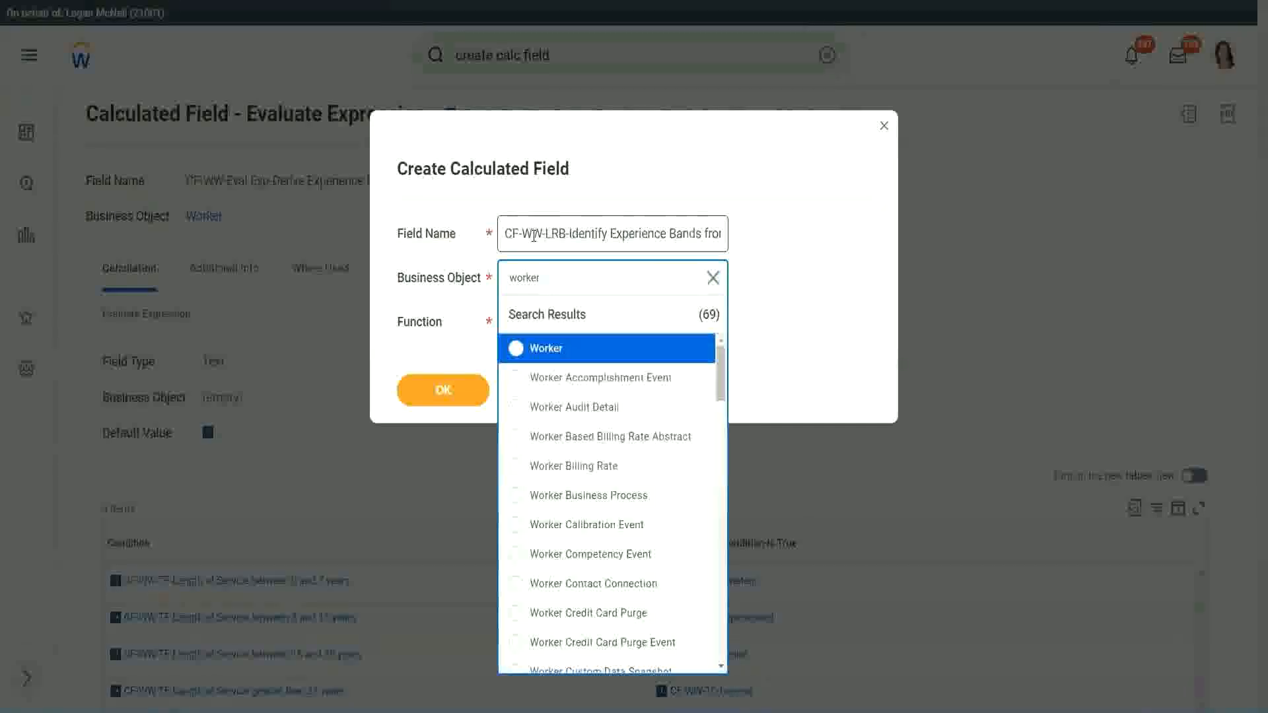
key(Return)
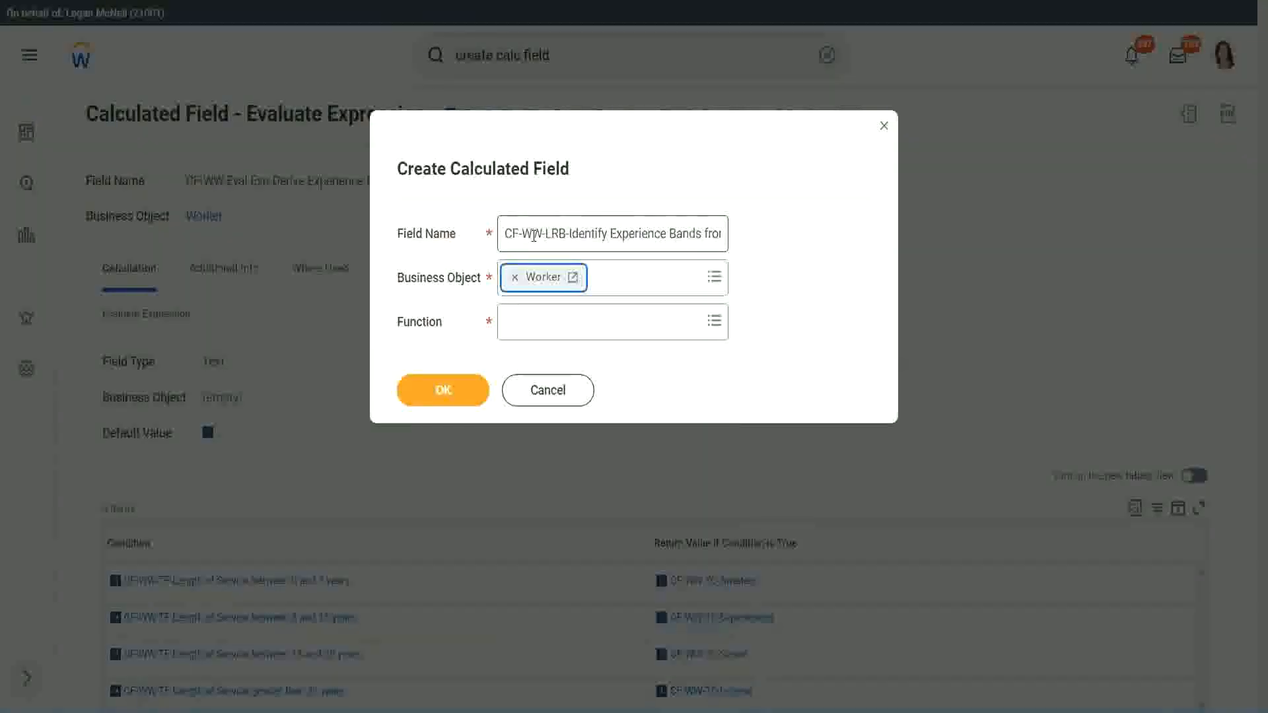
key(Tab)
text(txt)
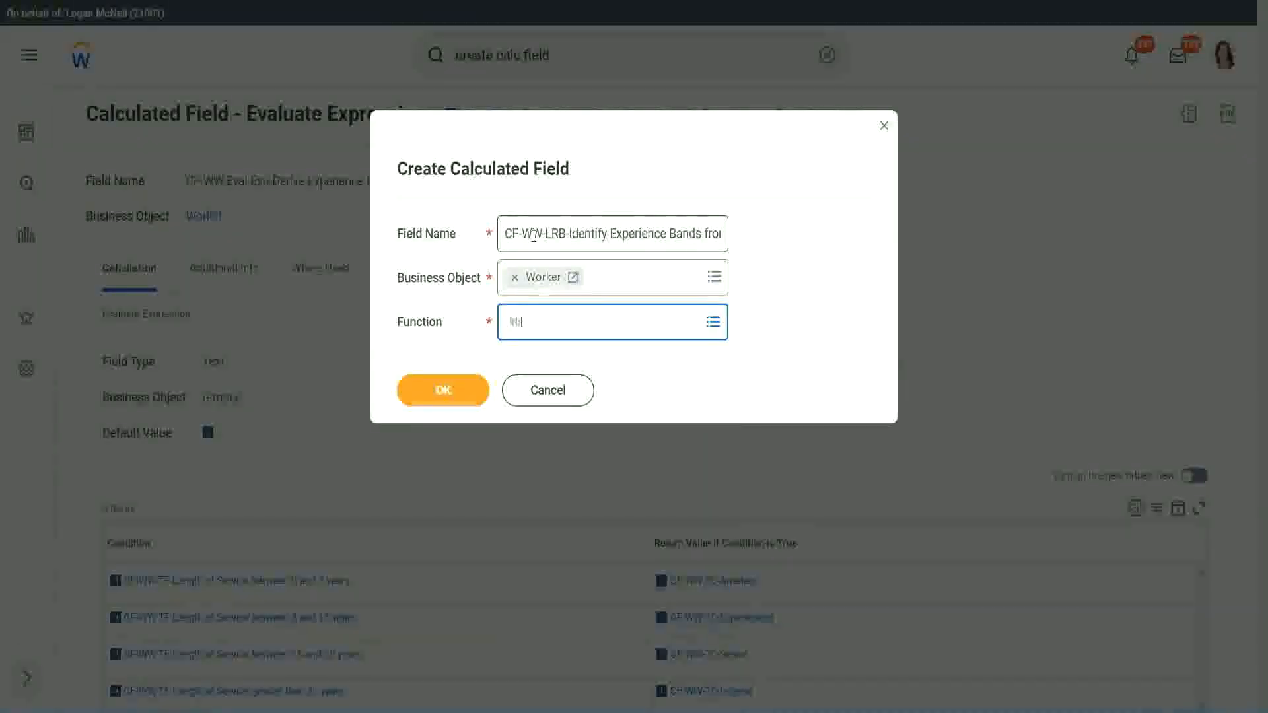
key(Return)
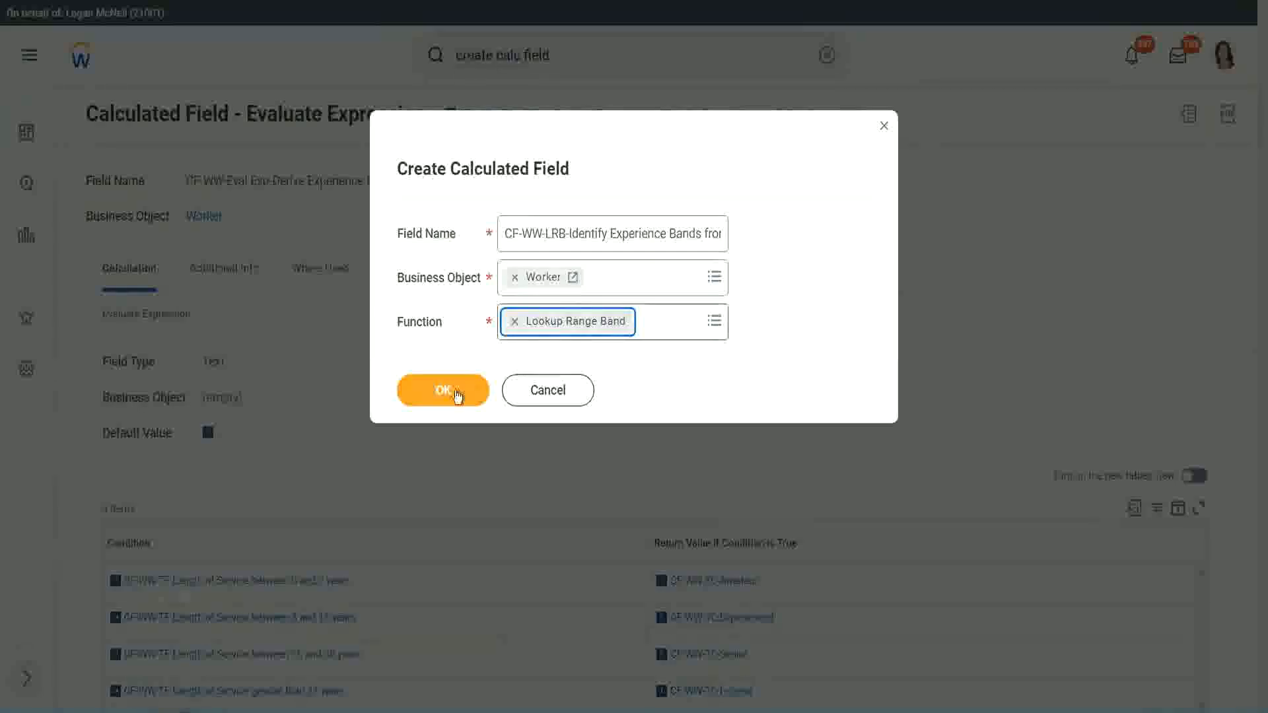
click(453, 392)
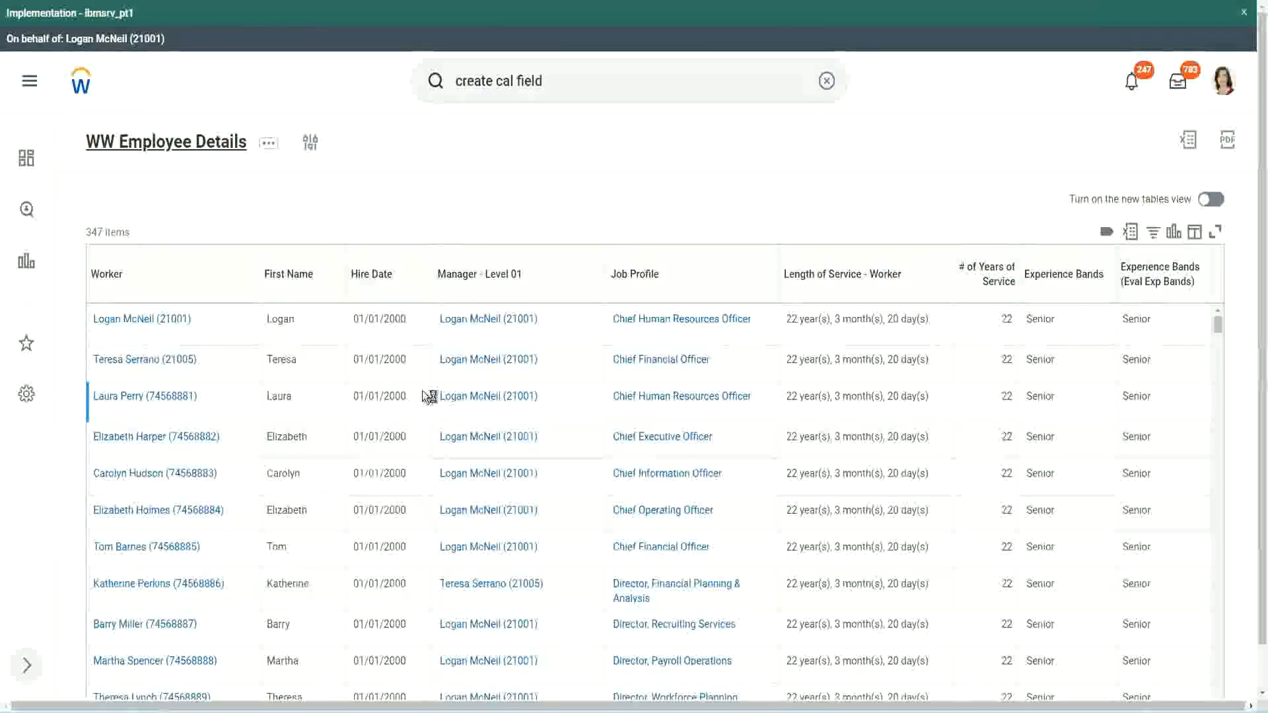
Copy the CF-WW-Convert Text To Number-Number of Years from Length of Service field name from the WW Employee Details definition into the Source Field
scroll(418, 434, down, 8)
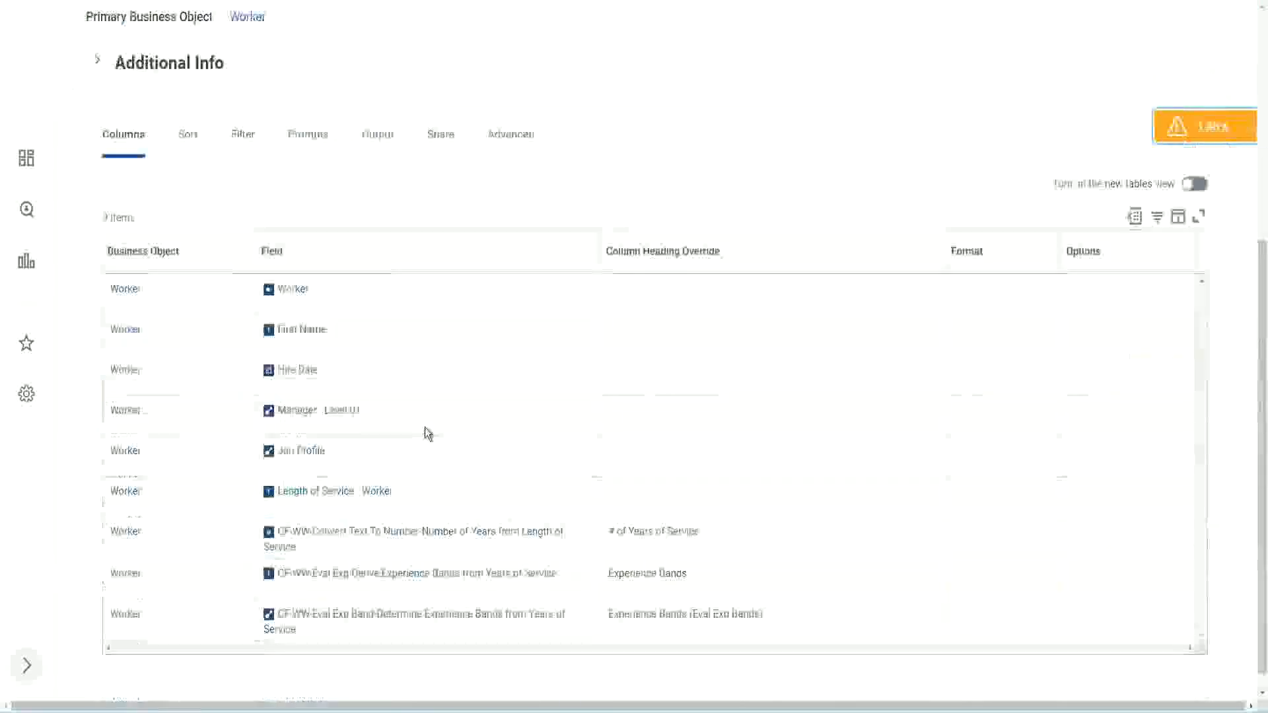
right_click(400, 516)
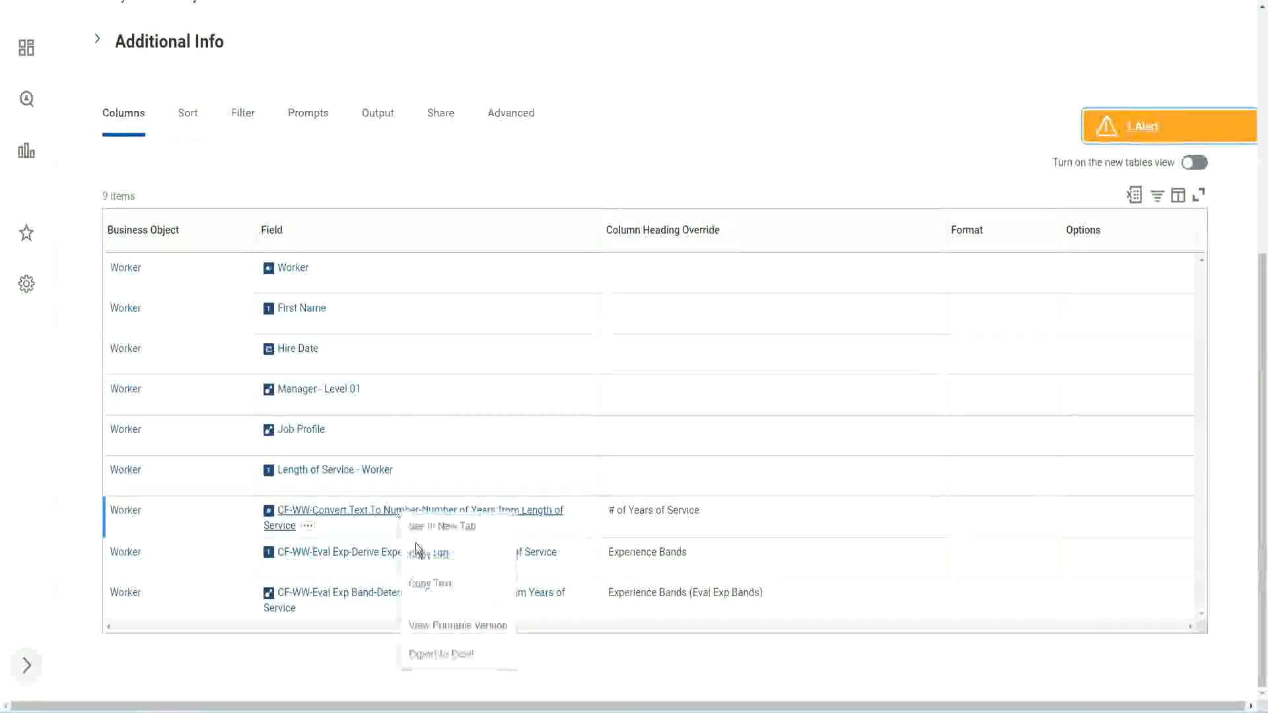
click(436, 584)
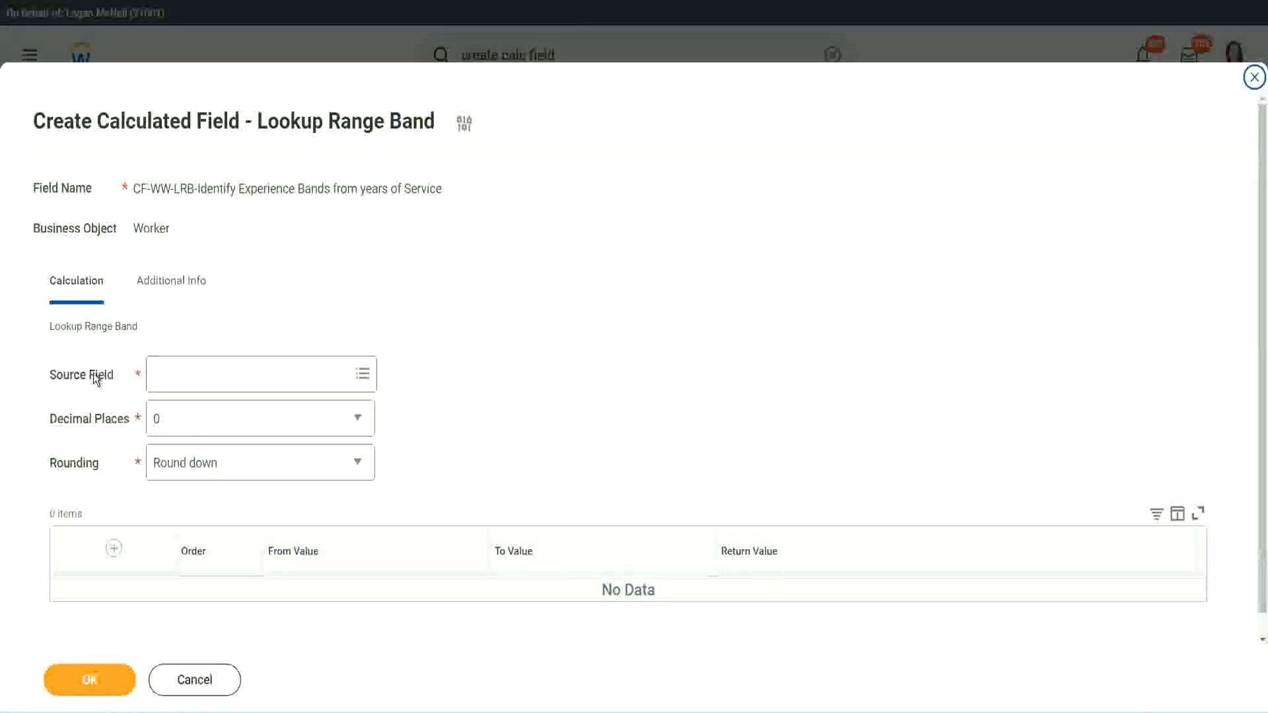
click(198, 376)
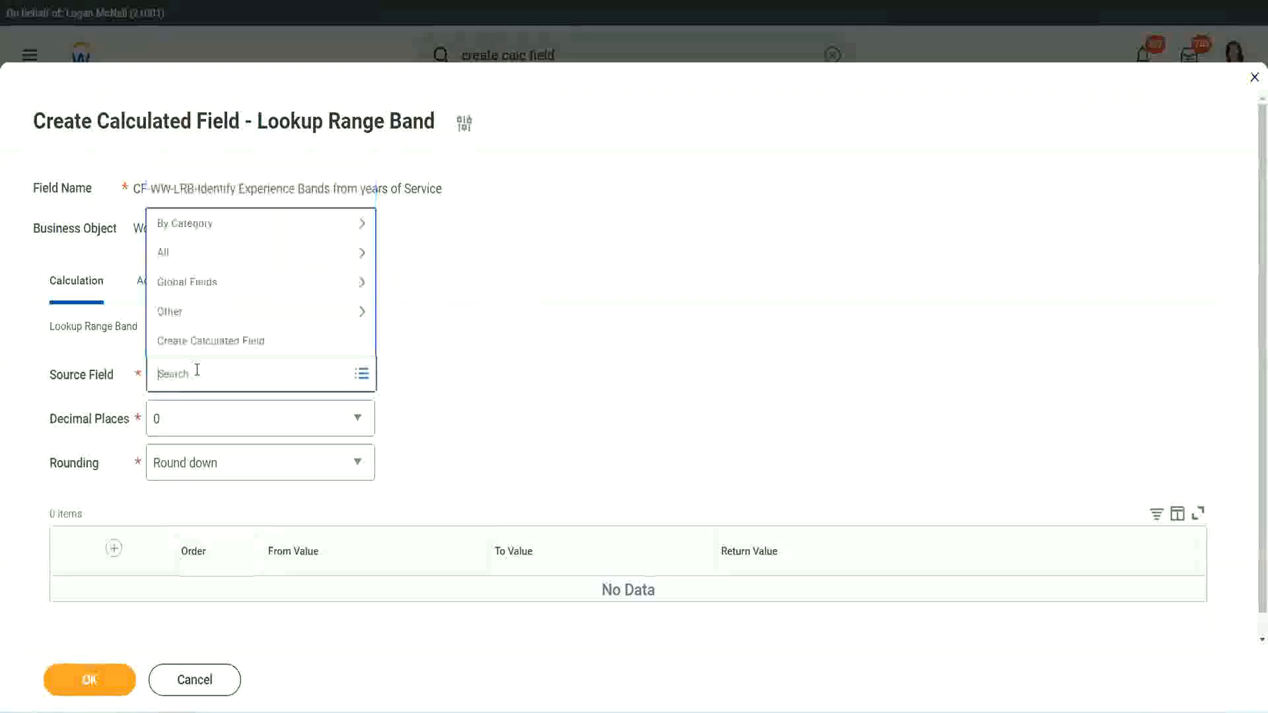
key(ctrl+v)
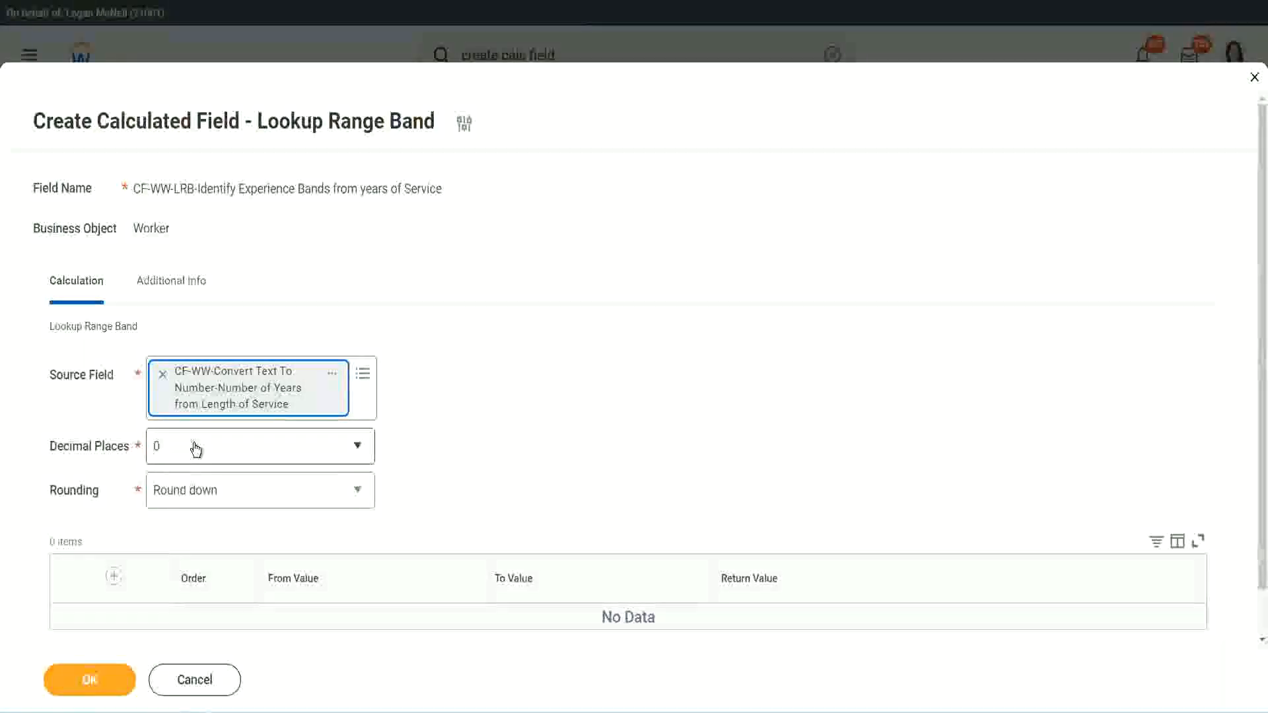
Keep Decimal Places at 0 and set Rounding to Round for the lookup range band
click(247, 454)
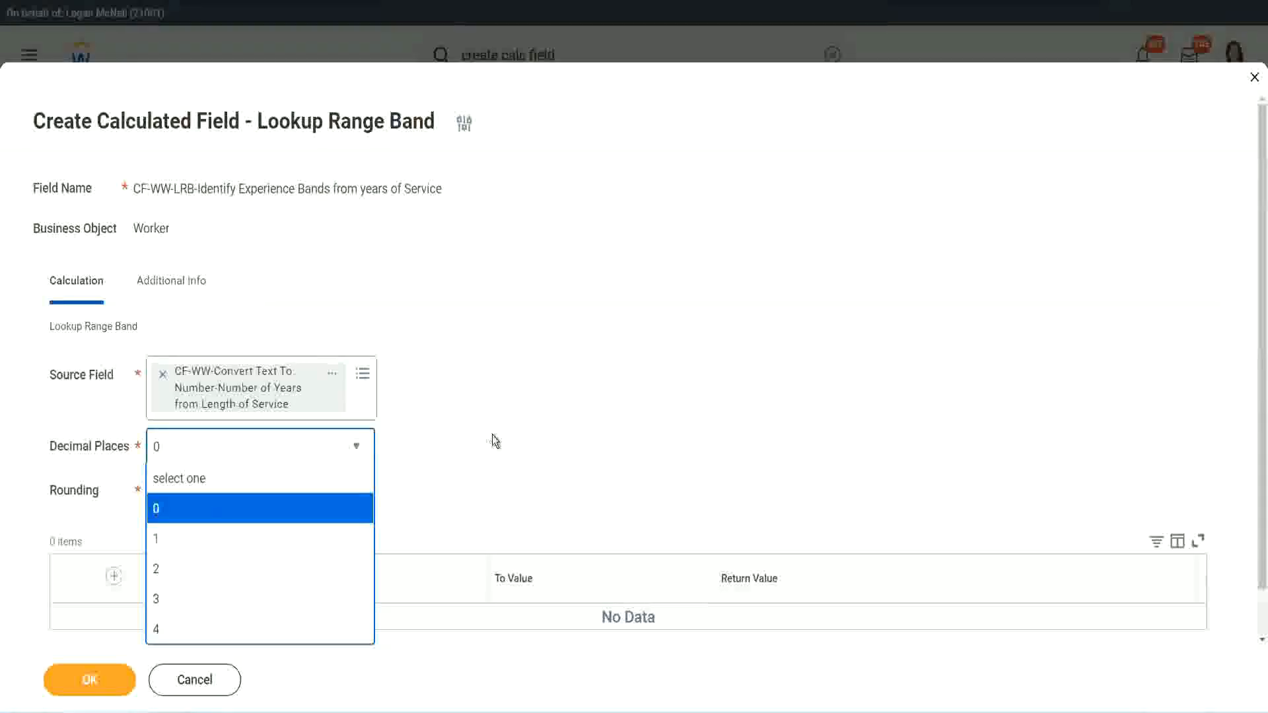
click(441, 438)
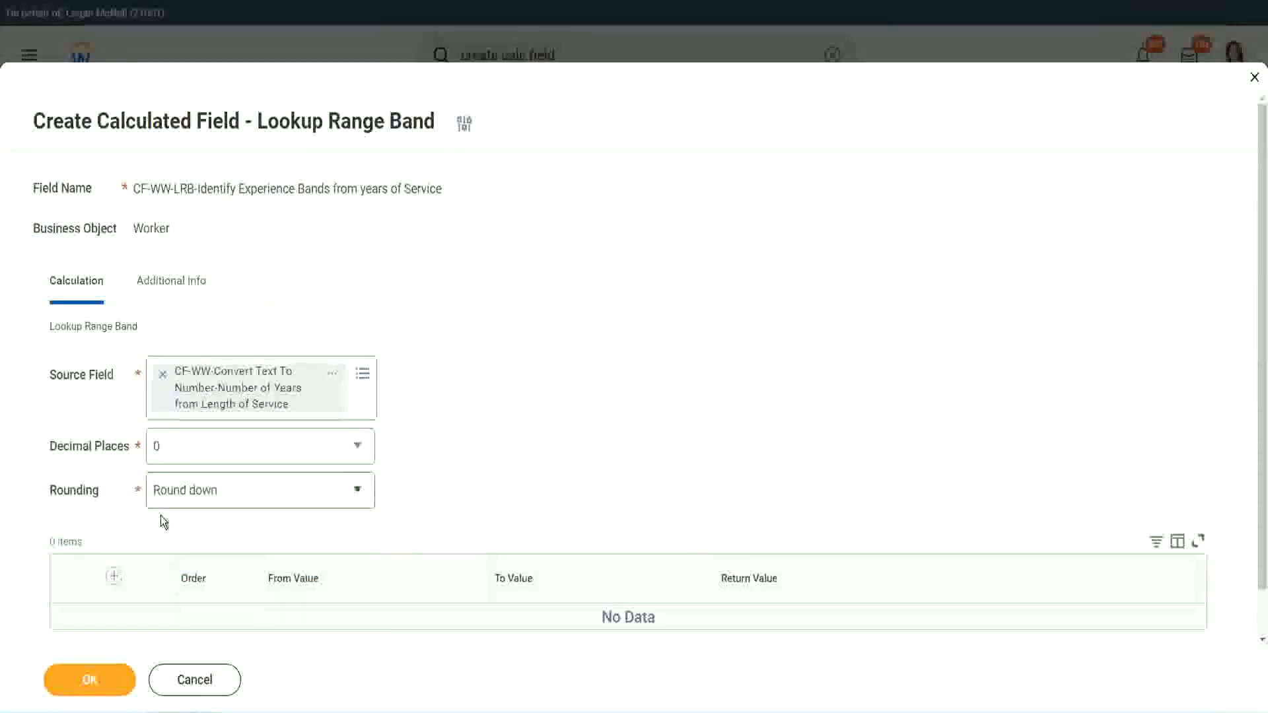
click(205, 495)
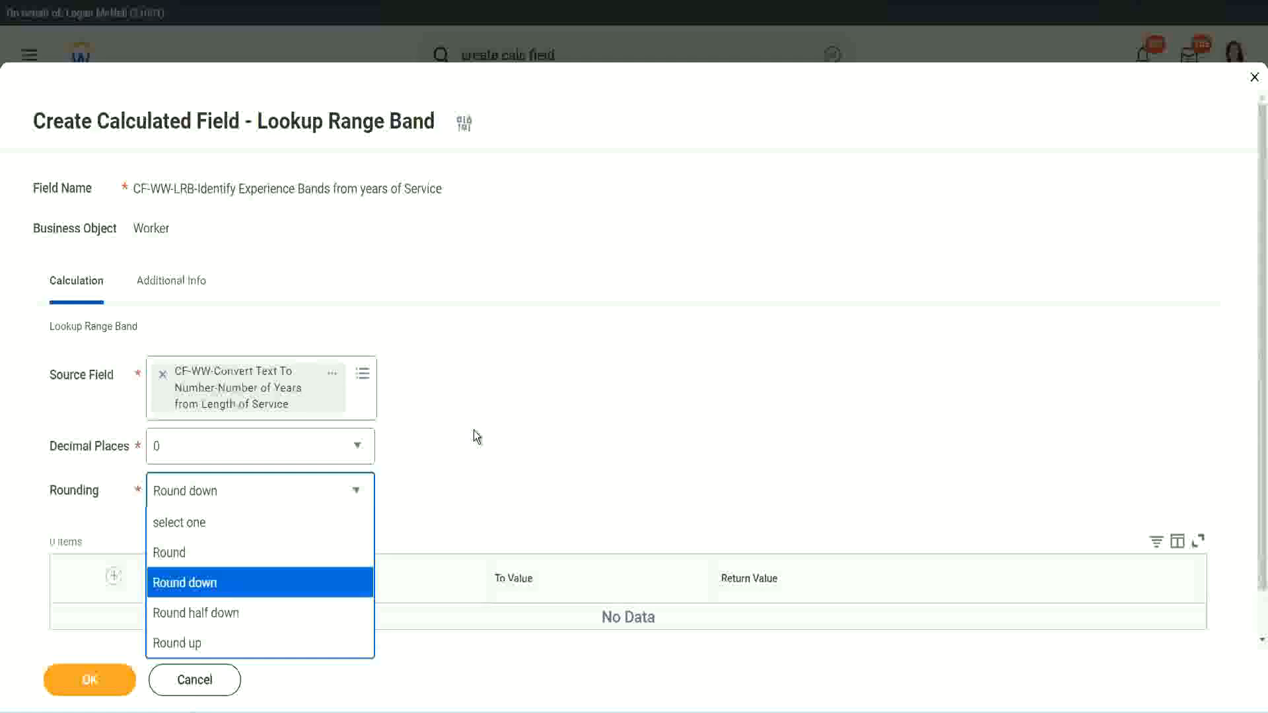
click(446, 486)
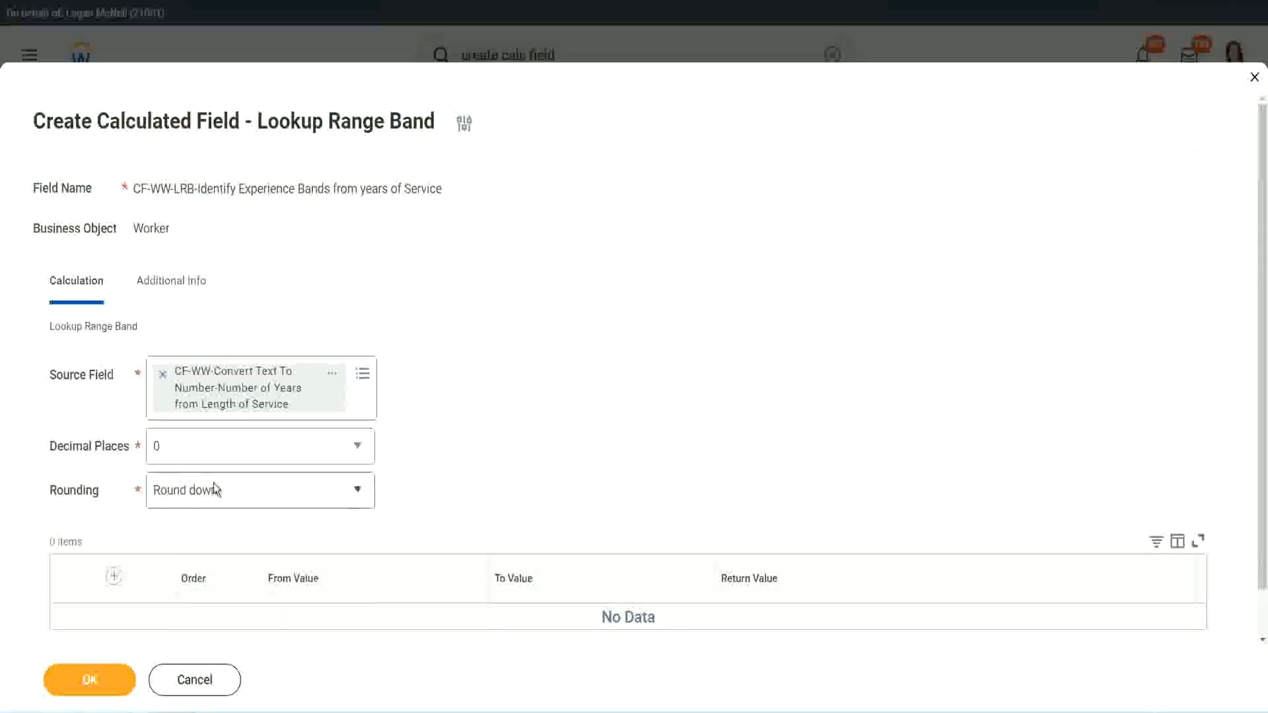
click(216, 500)
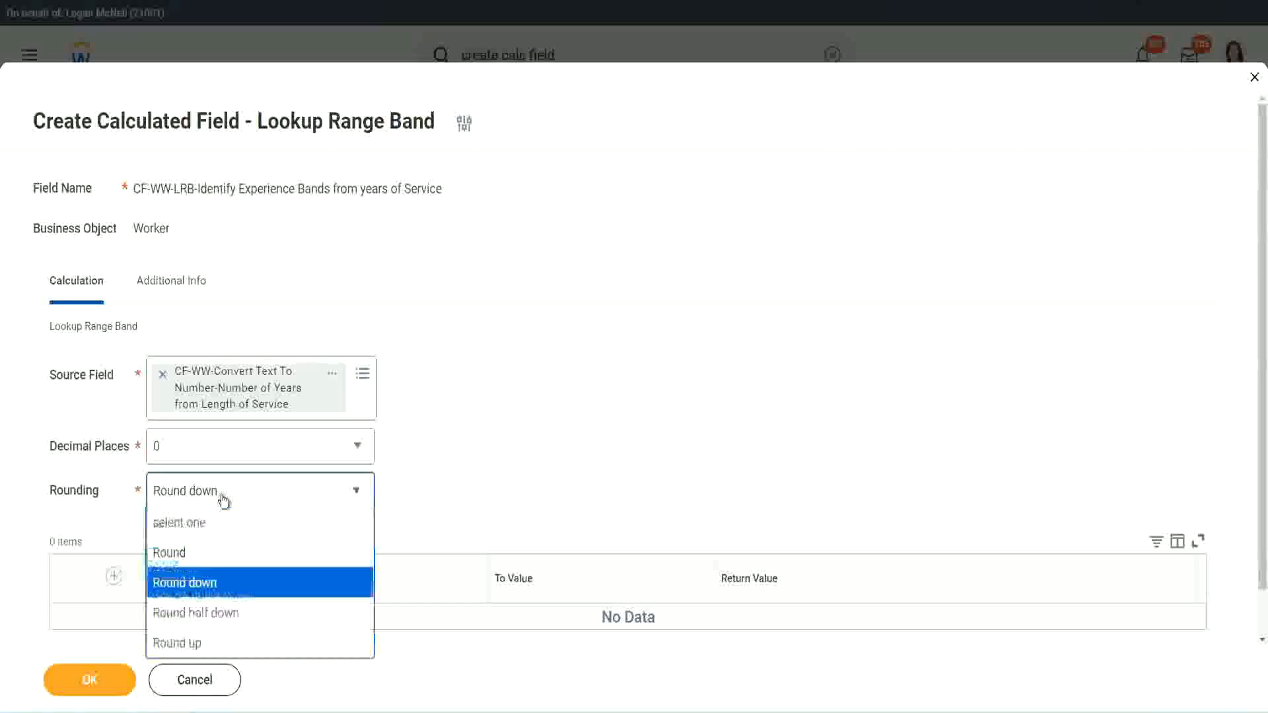
click(211, 556)
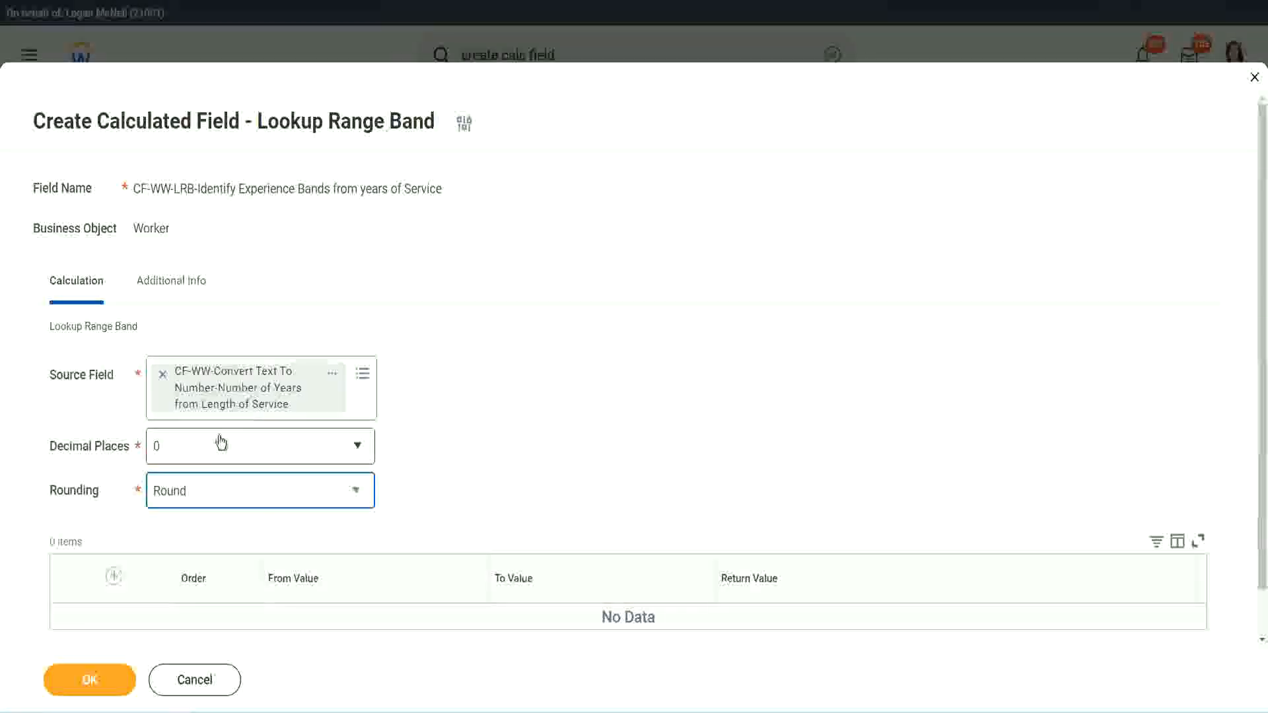
Add the first range band with From Value 0, To Value 7 and Return Value "Amateur"
click(117, 577)
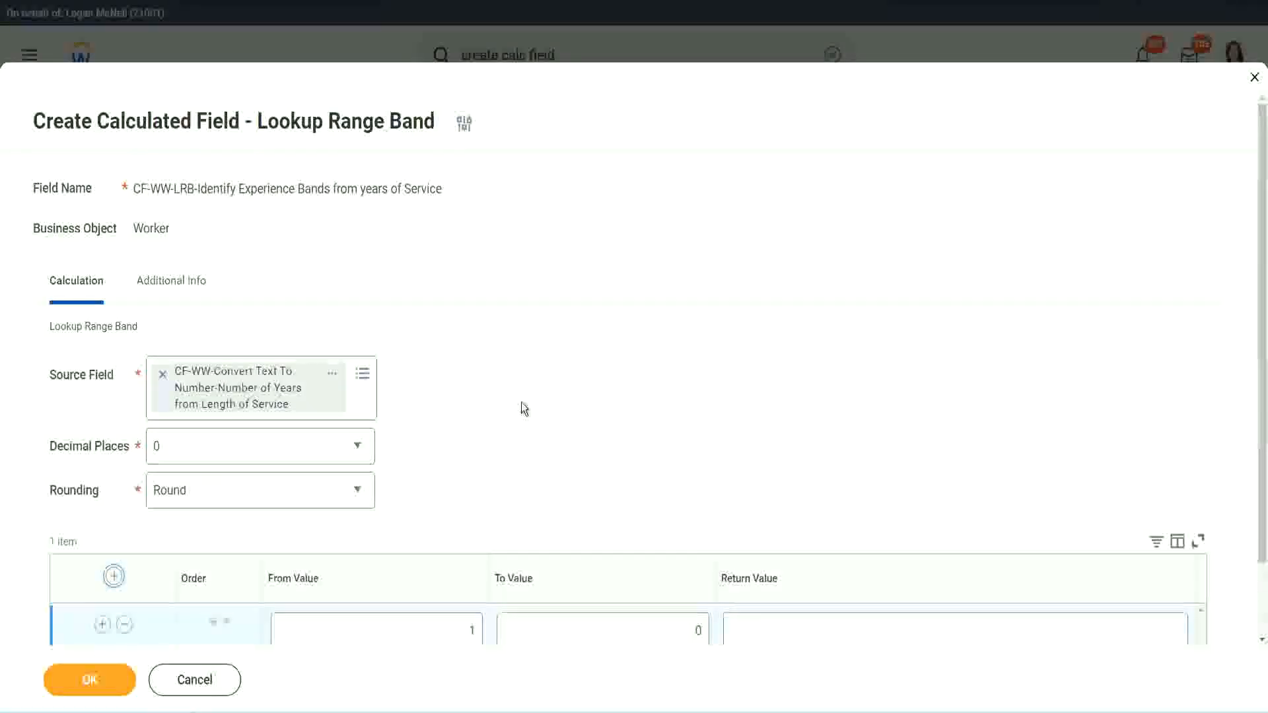
scroll(530, 406, down, 2)
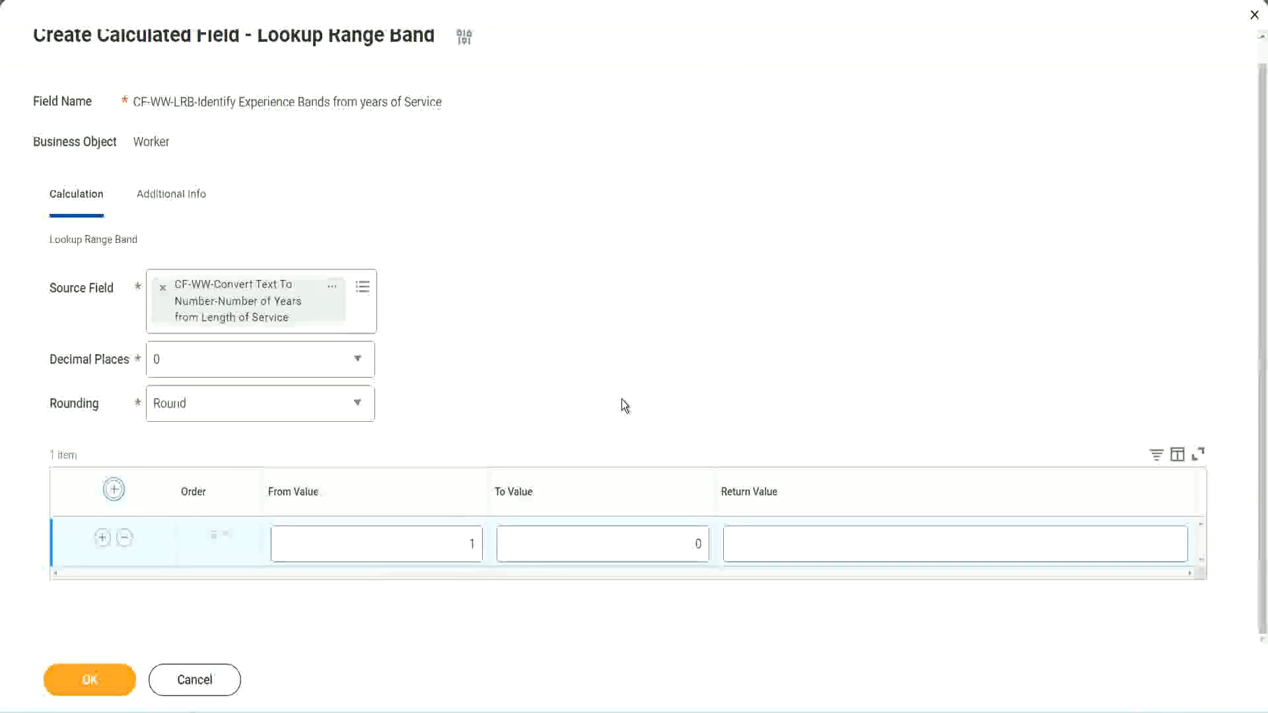
click(463, 549)
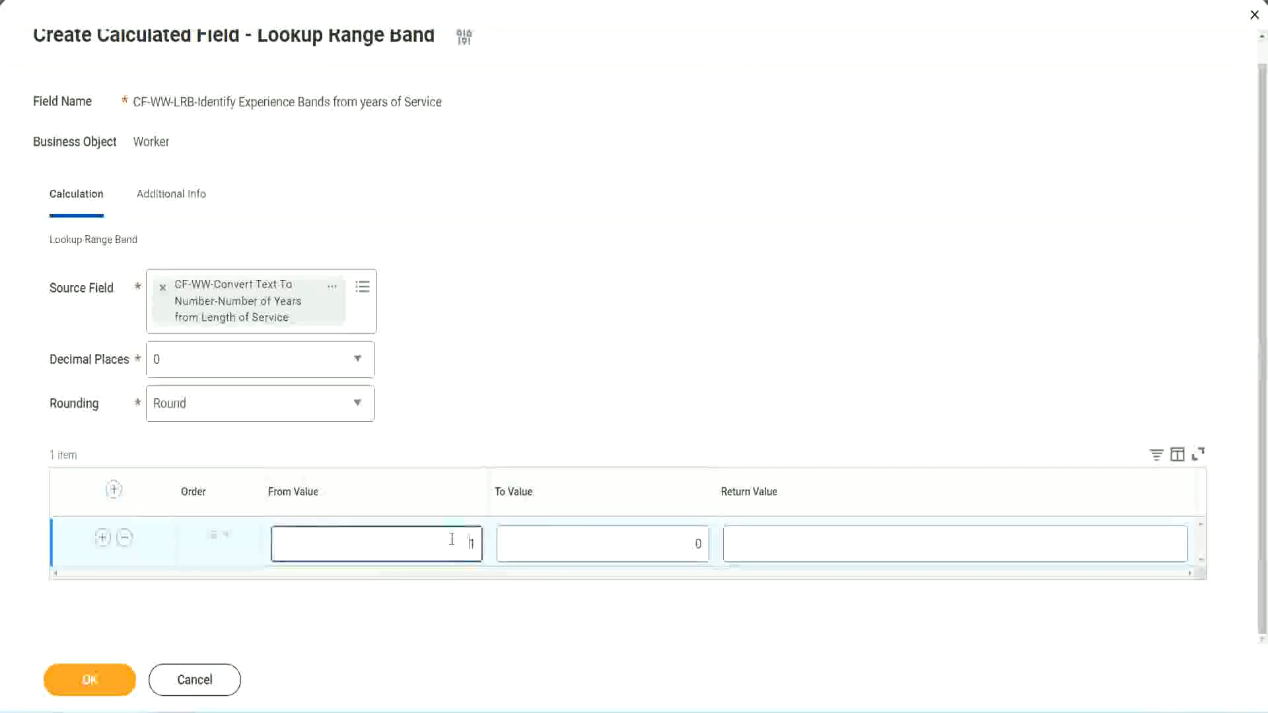
text(0)
key(Tab)
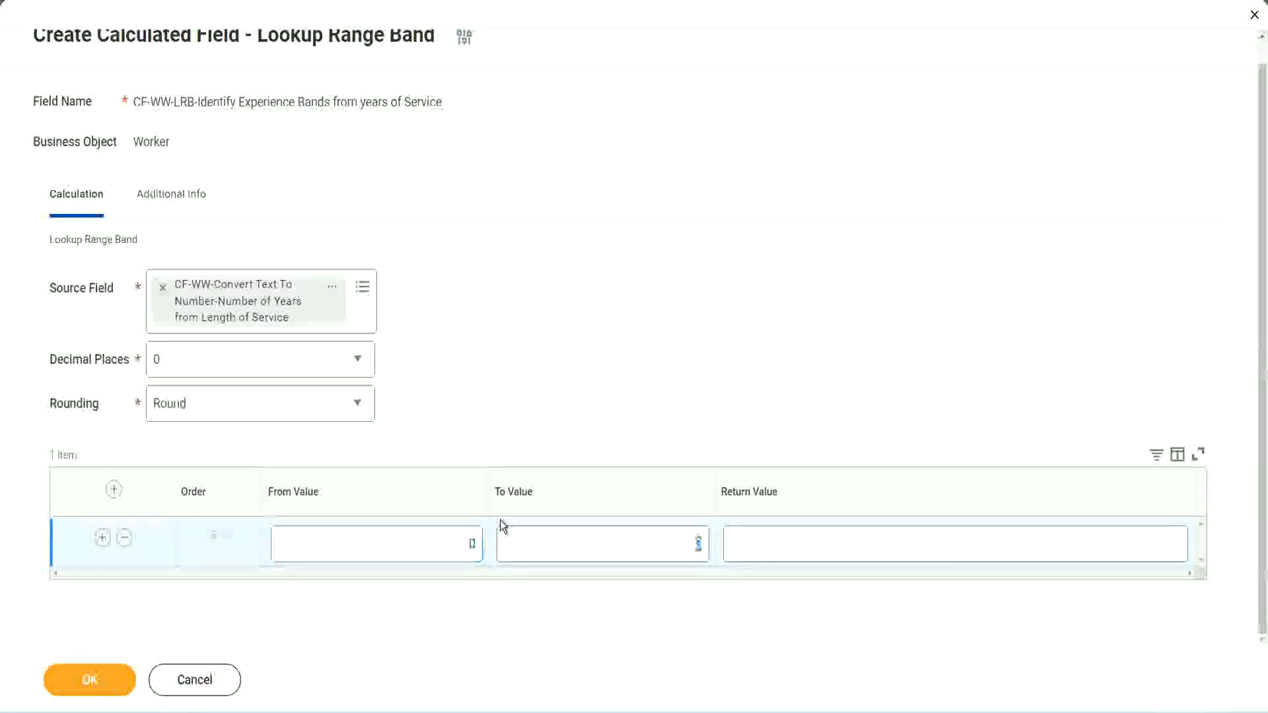
text(7)
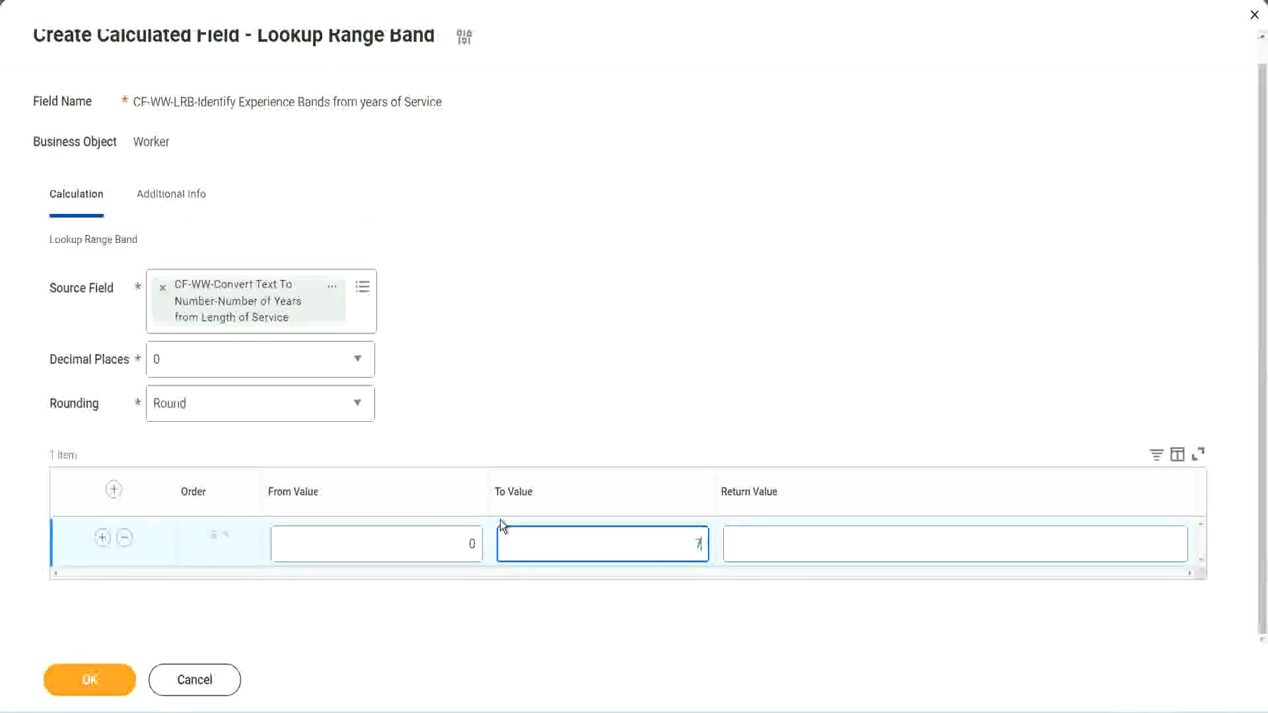
key(Tab)
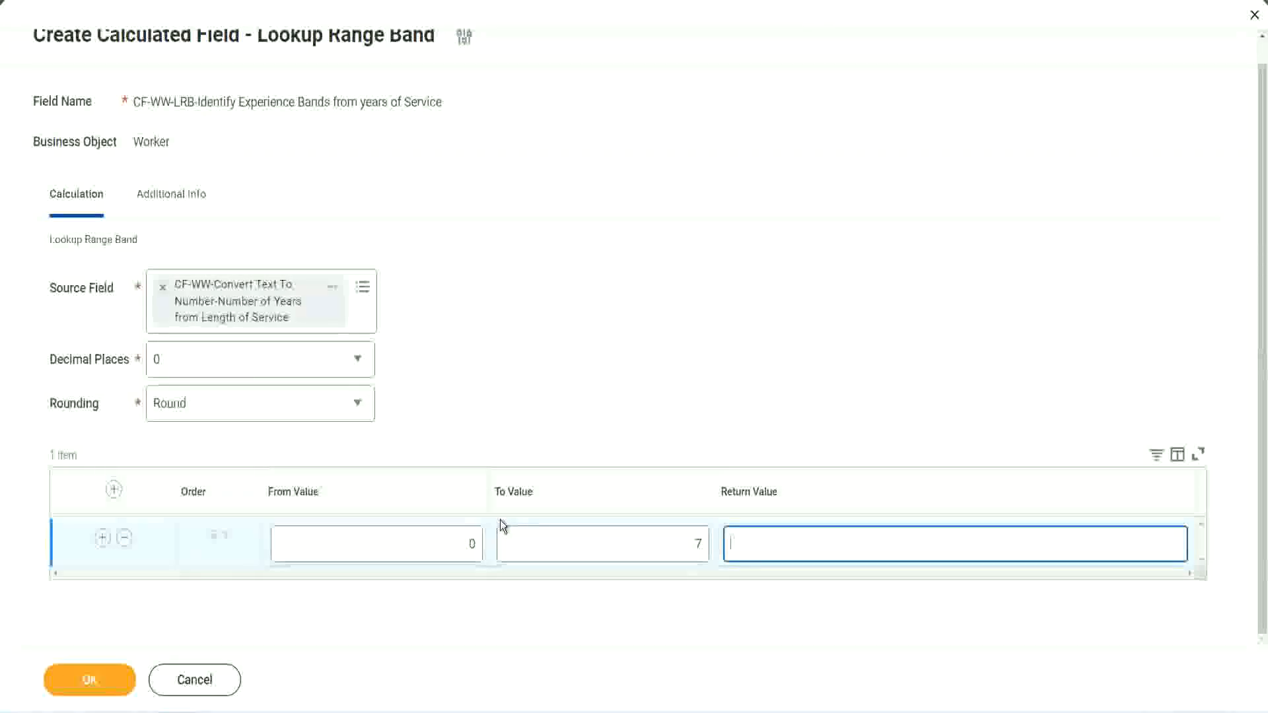
text(Amateur)
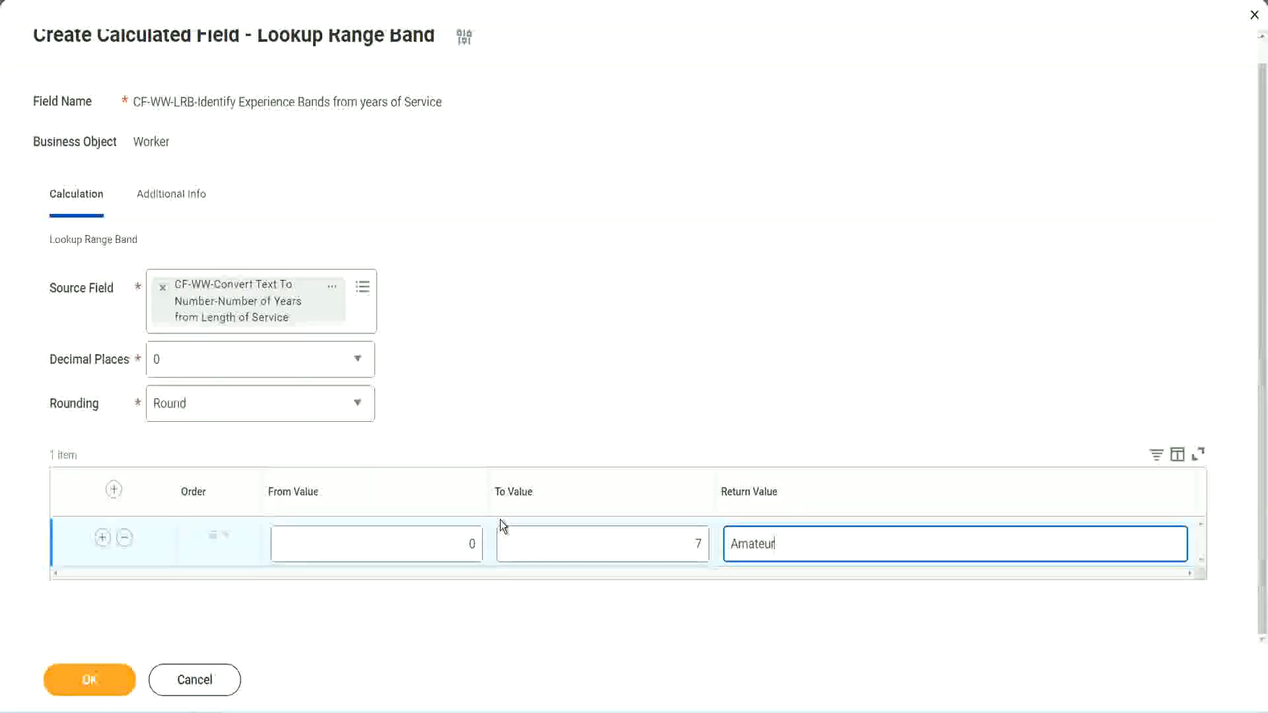
click(441, 547)
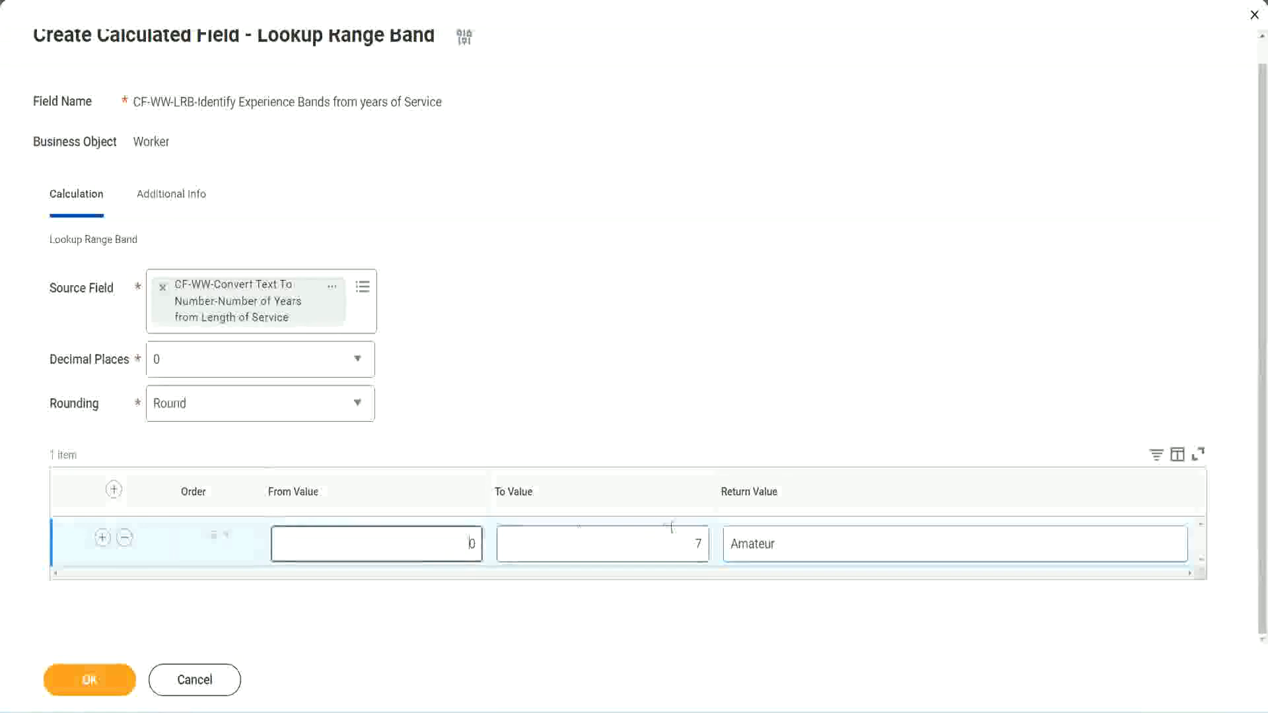
click(695, 543)
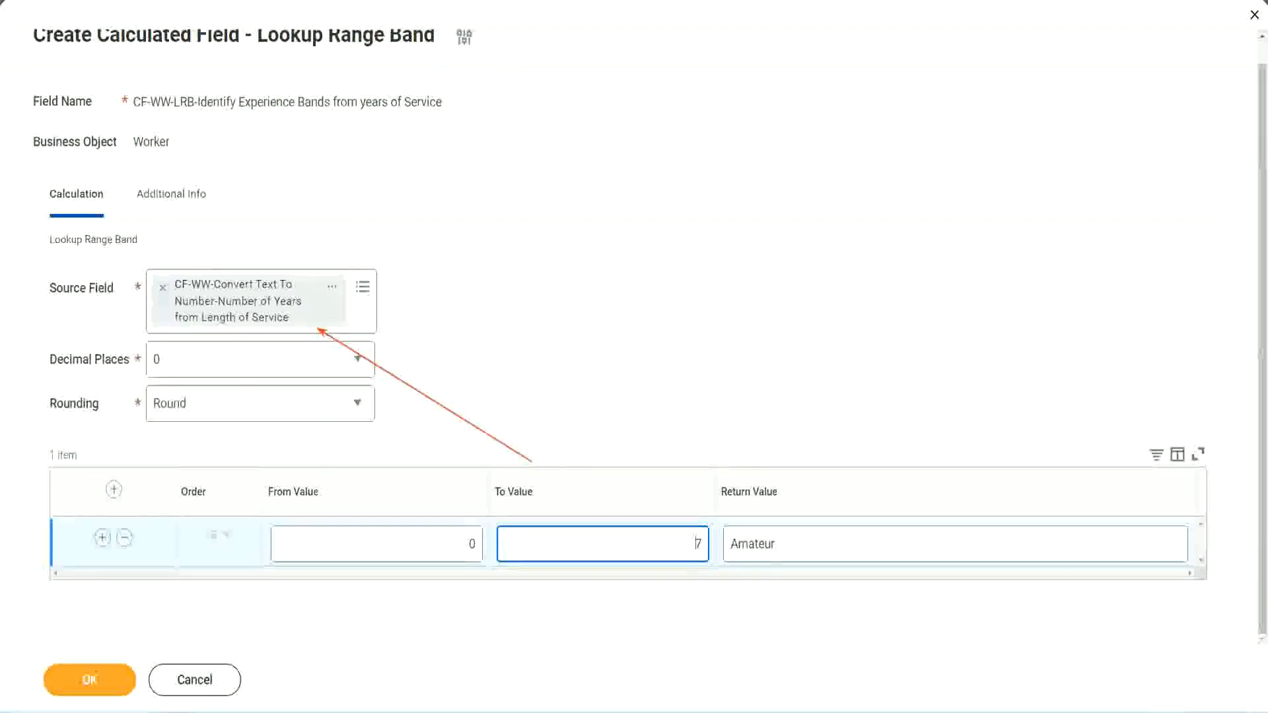
Add a second range band from 8 to 15 with the Return Value "Experienced"
click(102, 538)
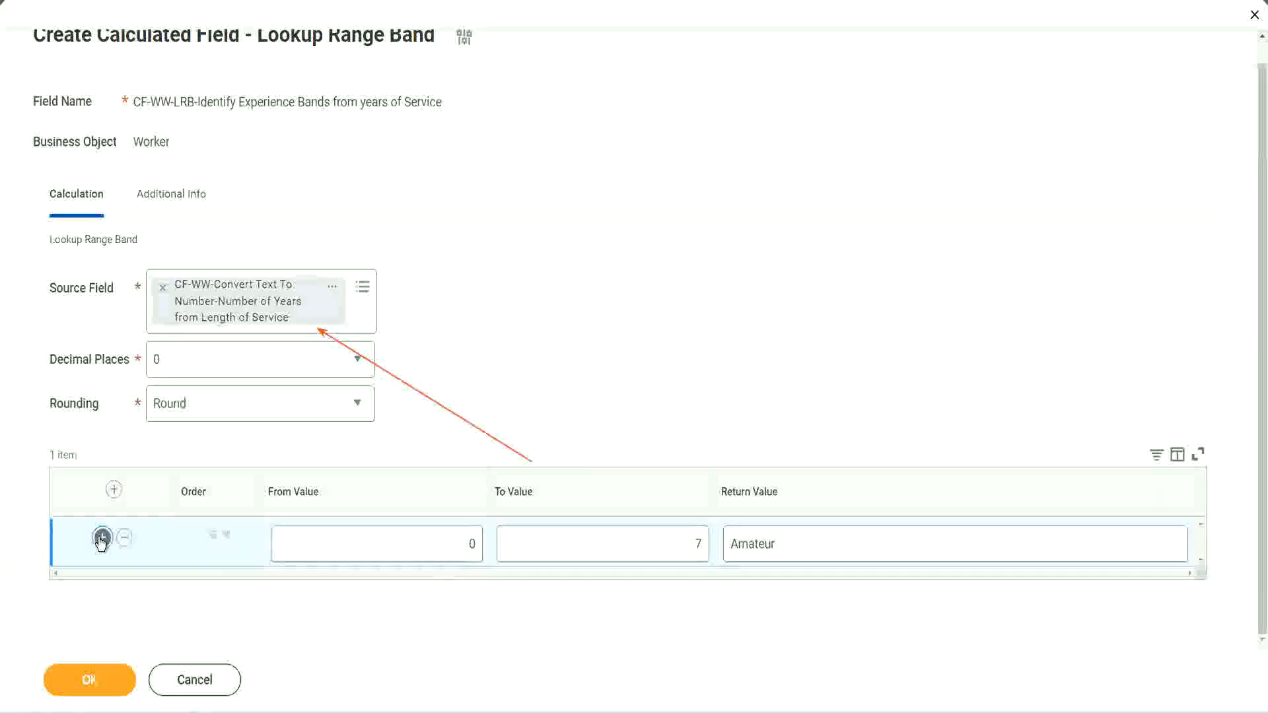
double_click(472, 592)
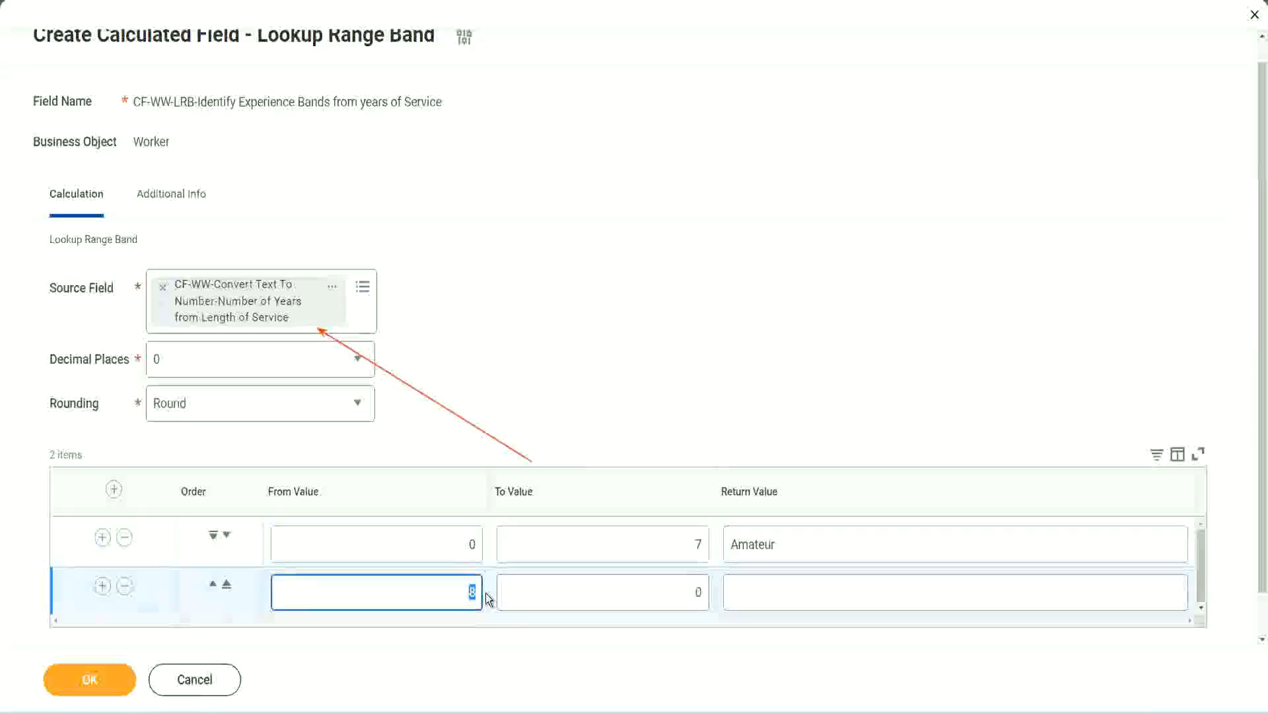
click(455, 545)
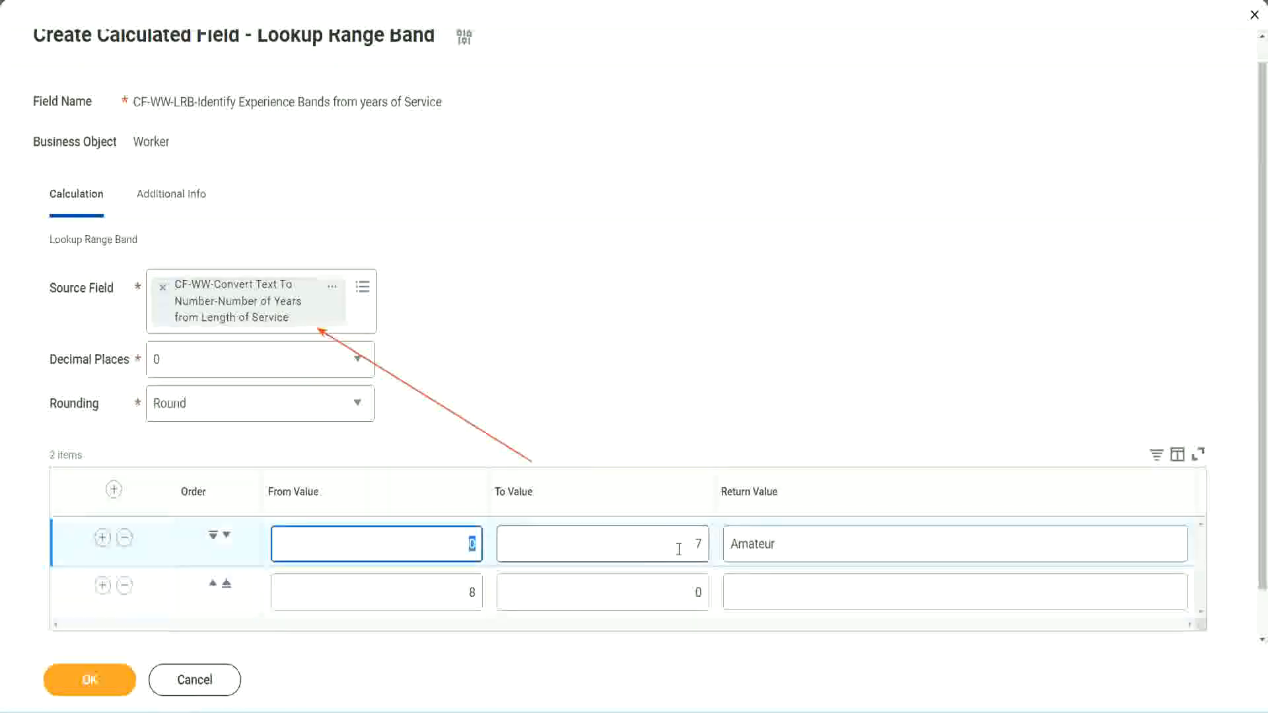
click(690, 549)
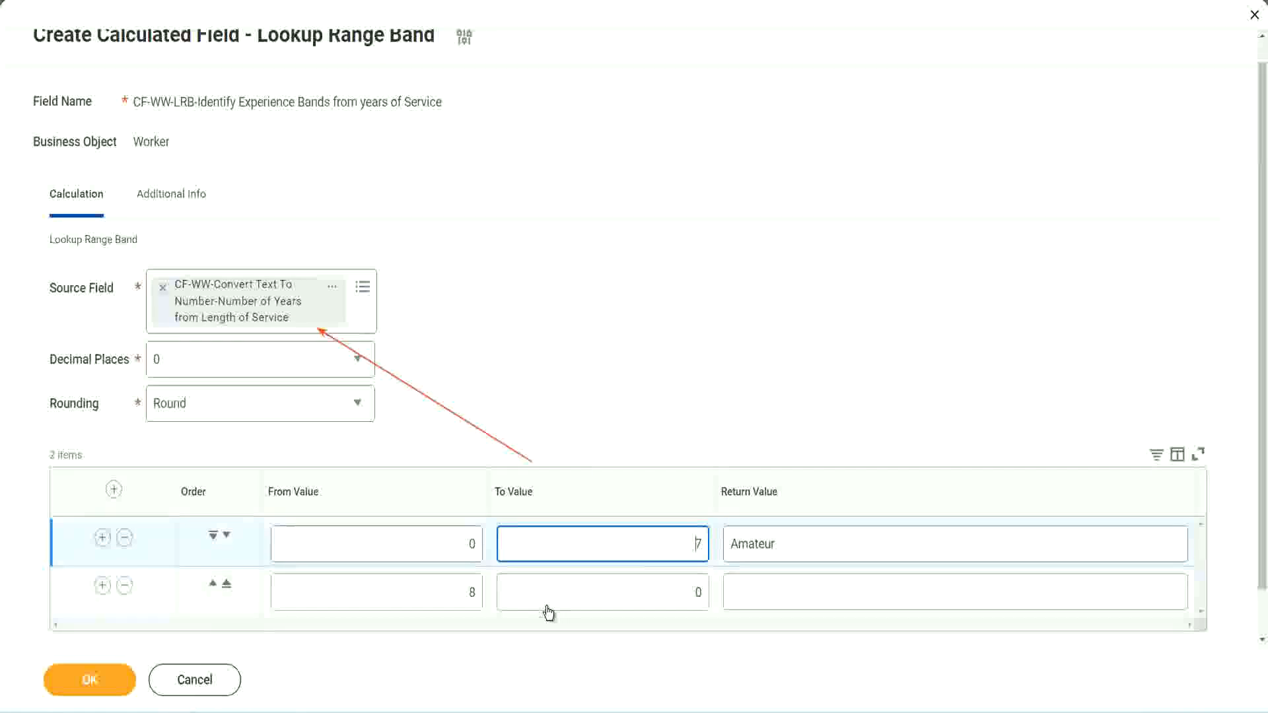
double_click(454, 598)
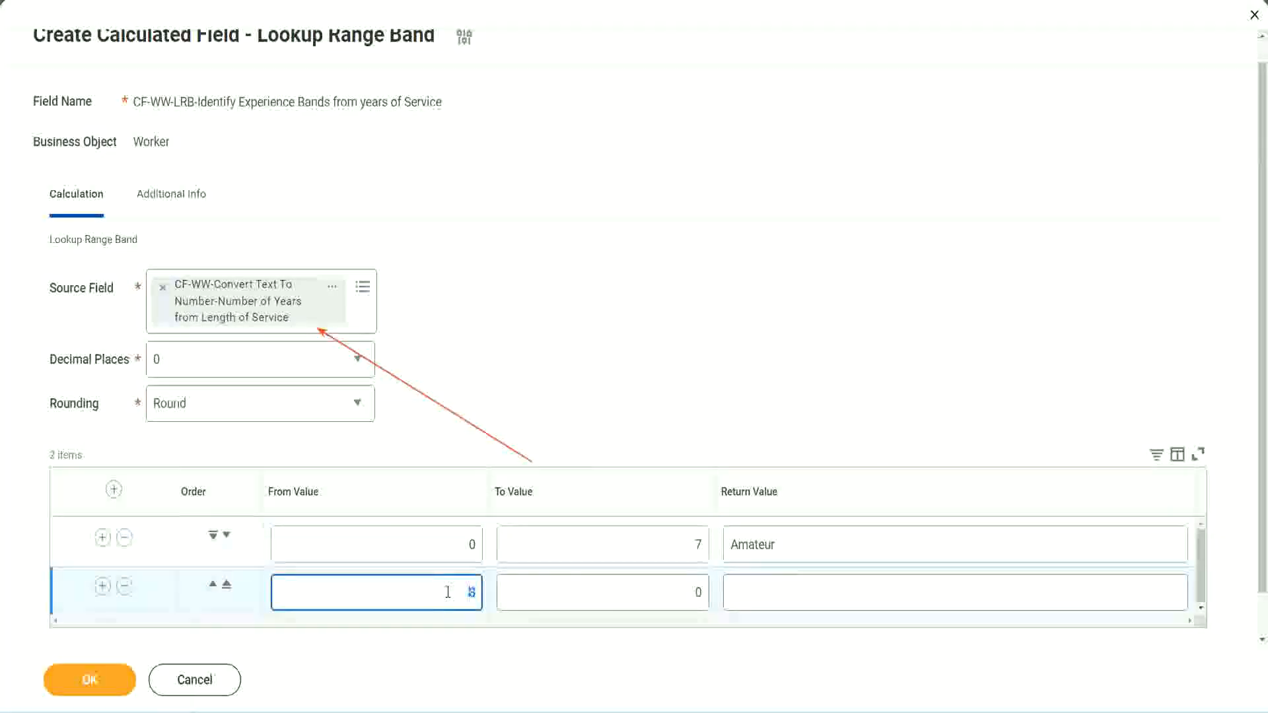
click(687, 593)
key(BackSpace)
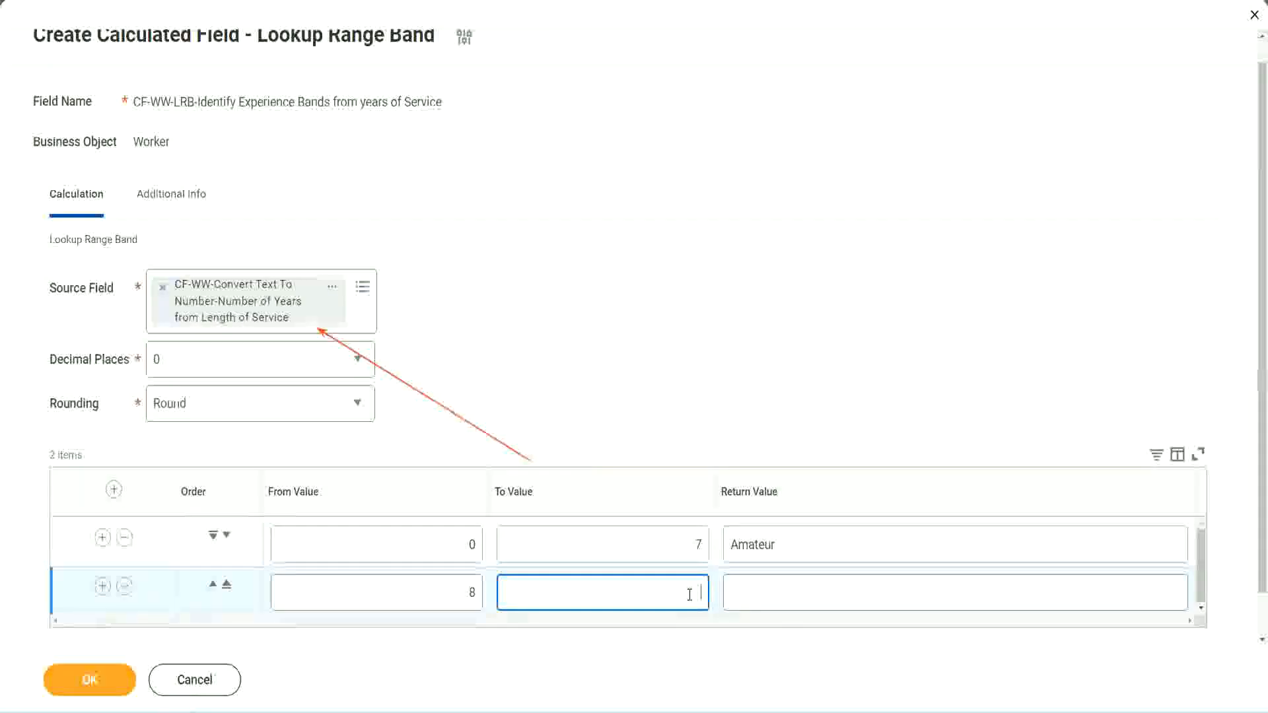
text(15)
click(782, 589)
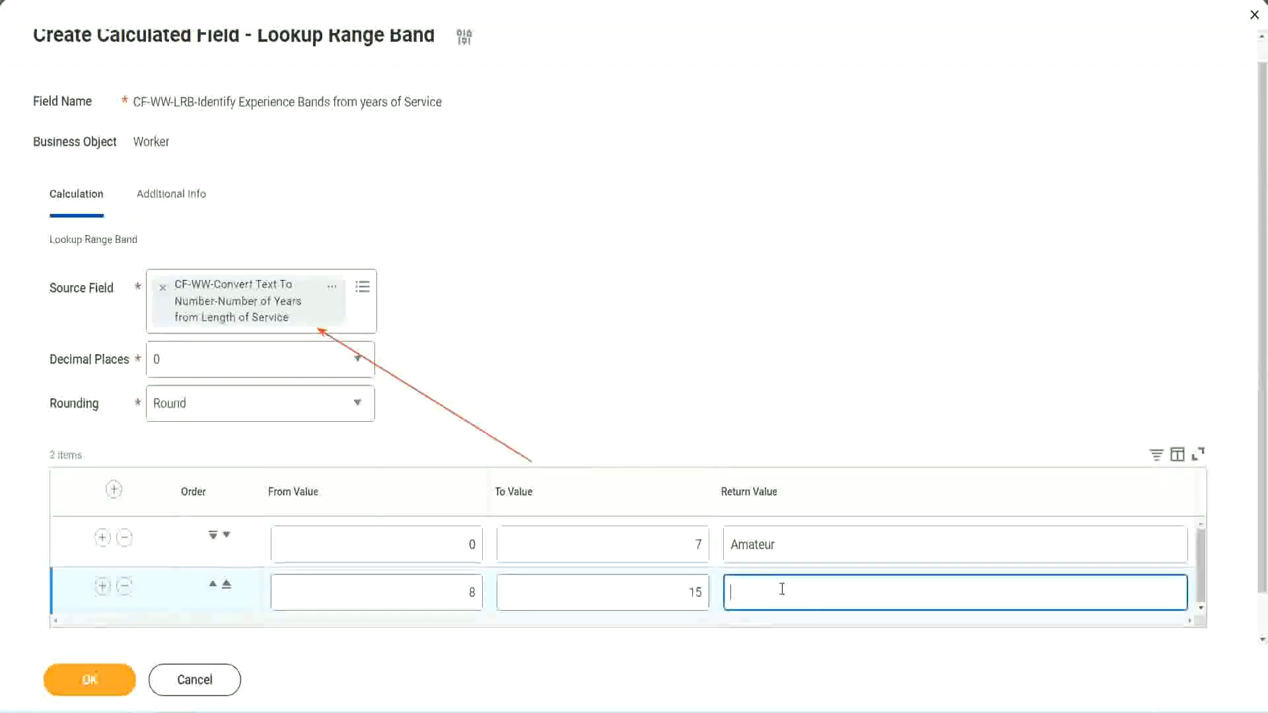
text(Experienced)
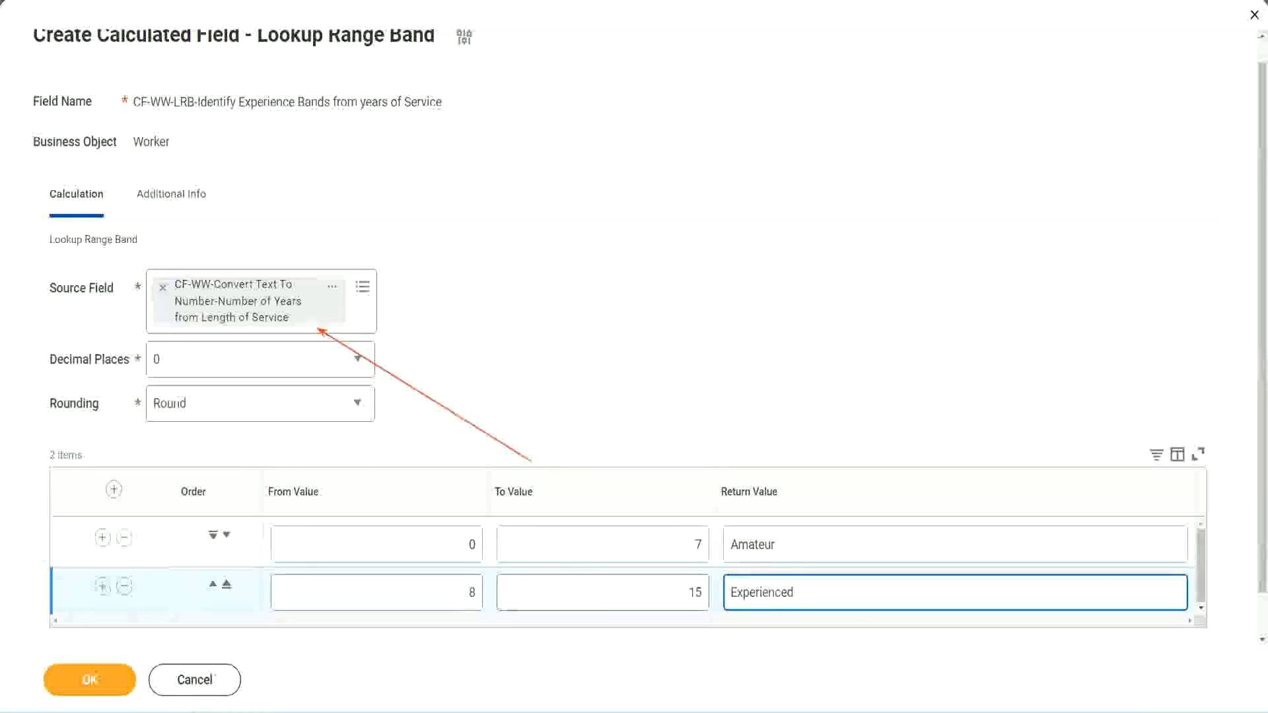
Add a third range band from 16 to 30 with the Return Value "Senior"
click(102, 587)
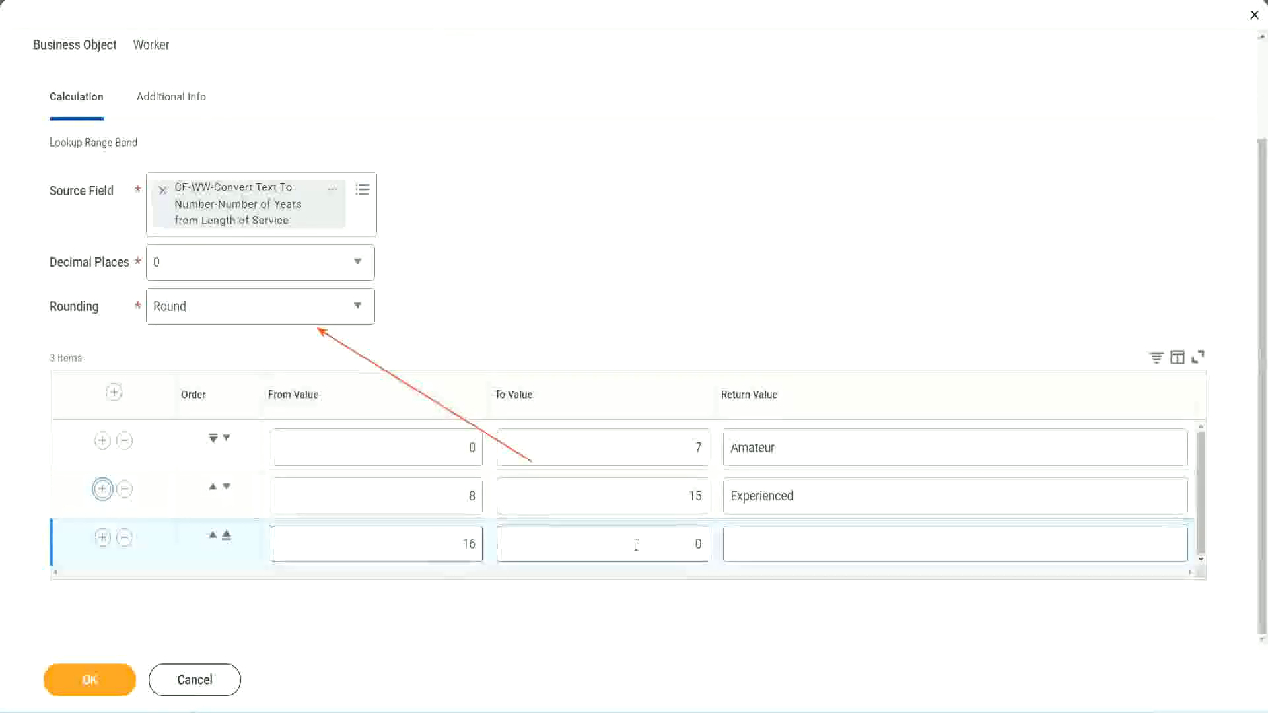
click(674, 542)
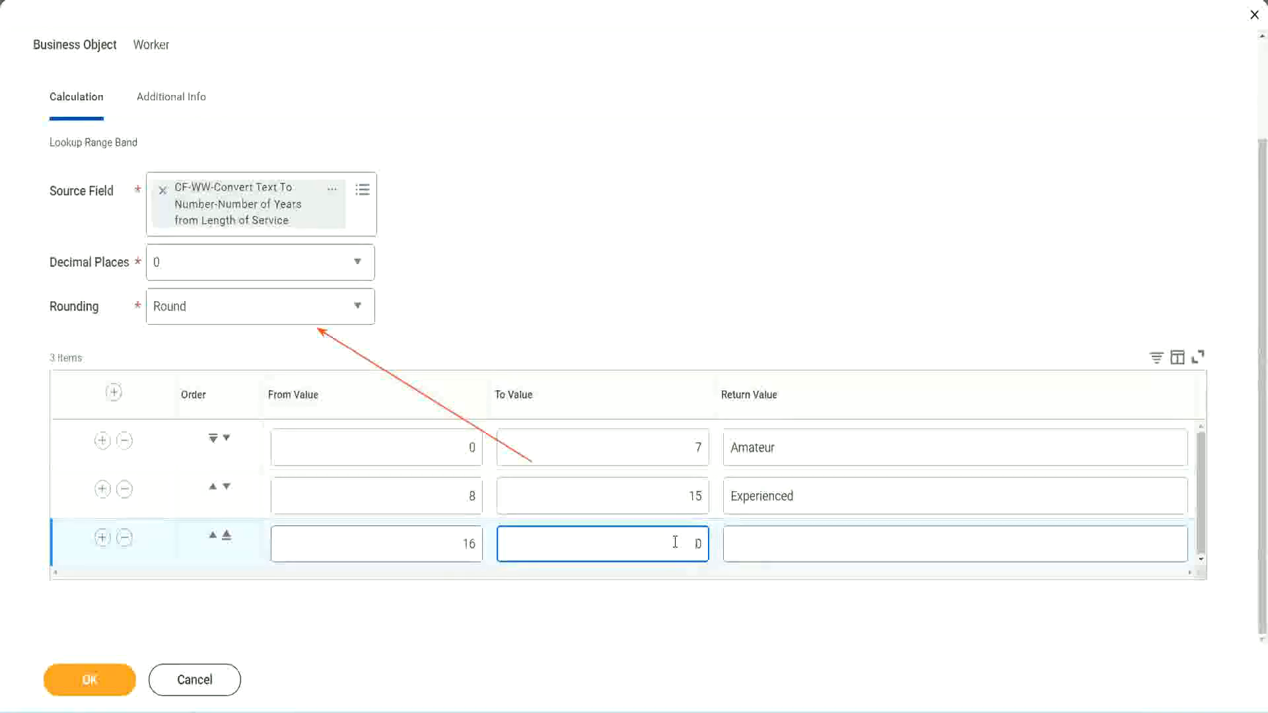
text(3)
key(Tab)
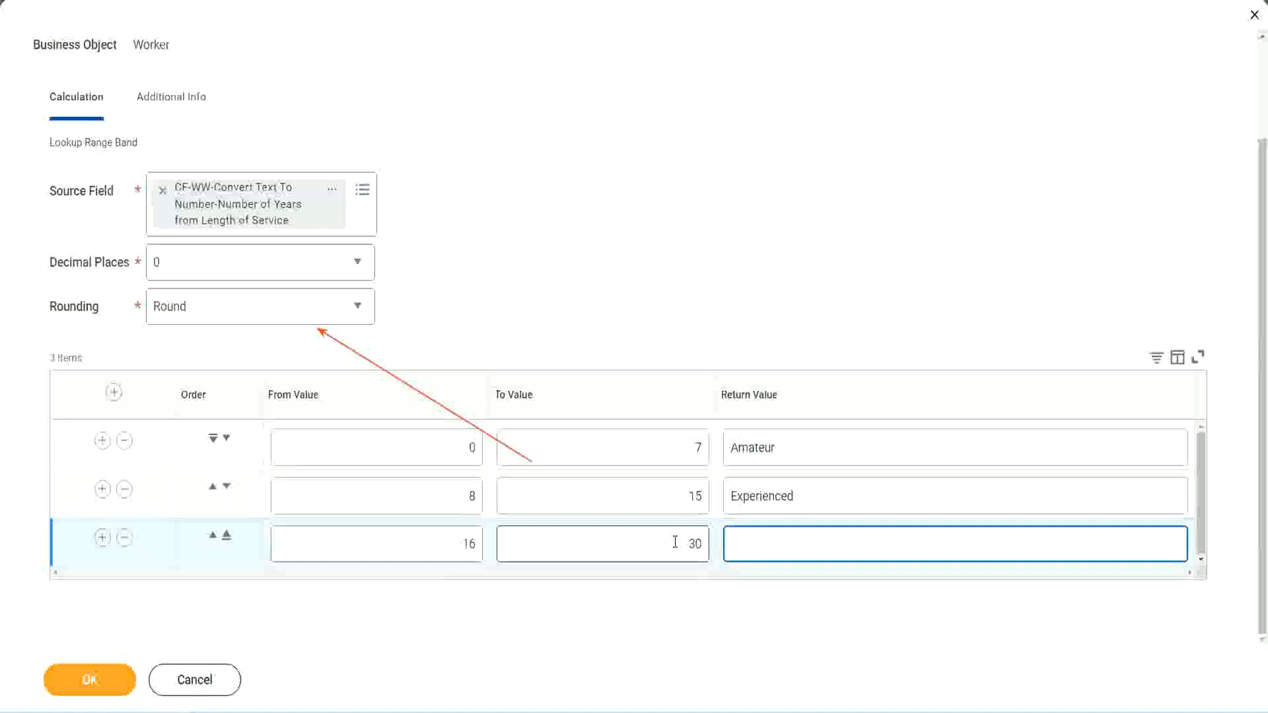
text(L)
text(Senior)
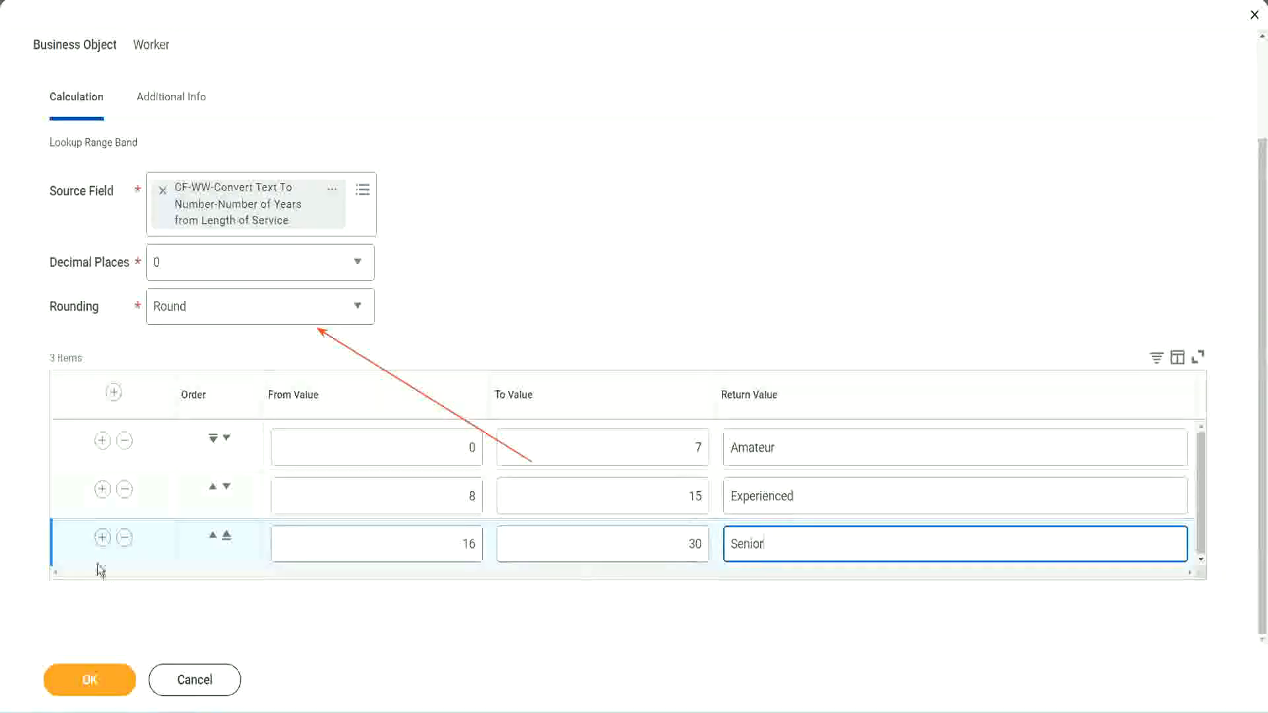
Add a fourth range band from 31 to 1000 with the Return Value "Legend"
click(101, 537)
scroll(240, 501, down, 1)
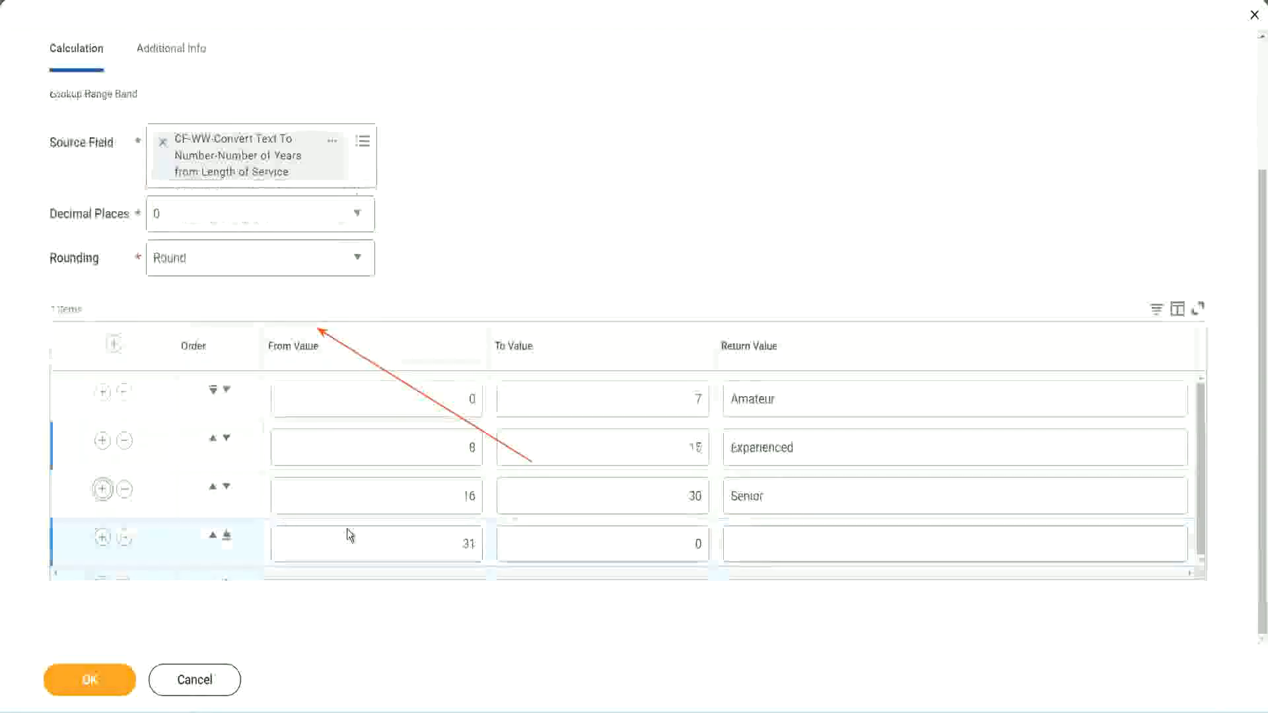
click(477, 539)
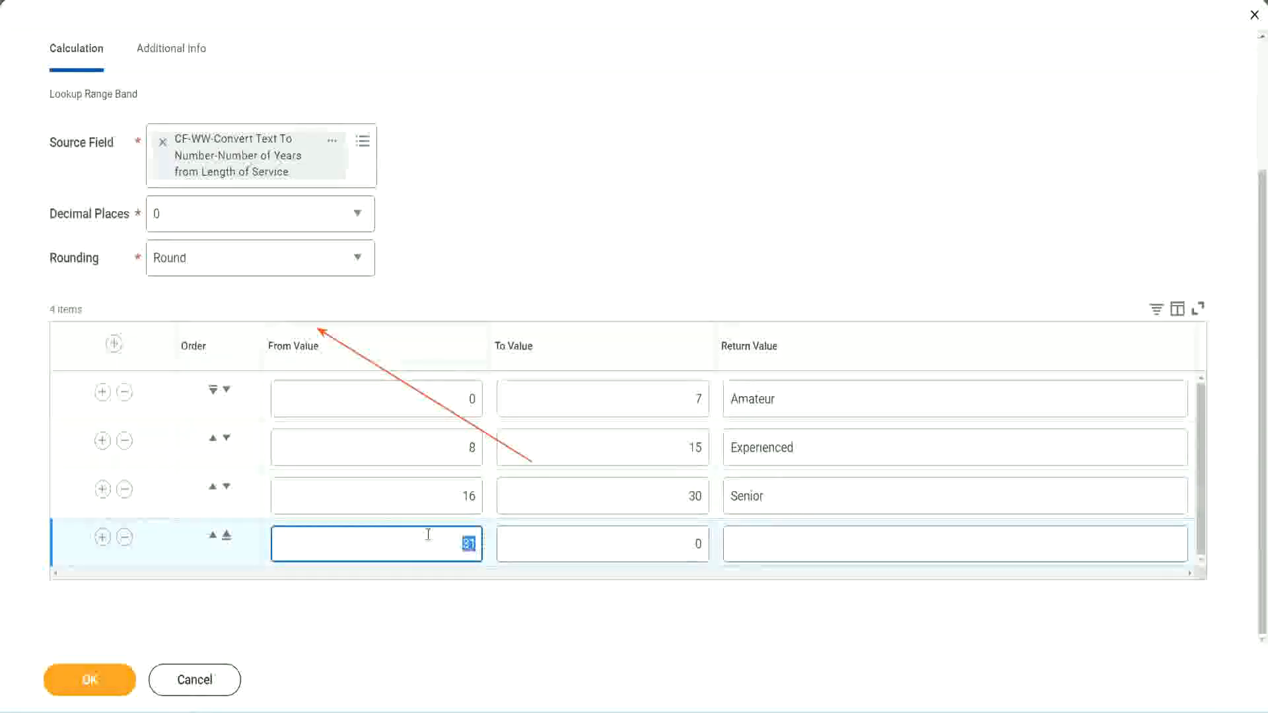
click(683, 544)
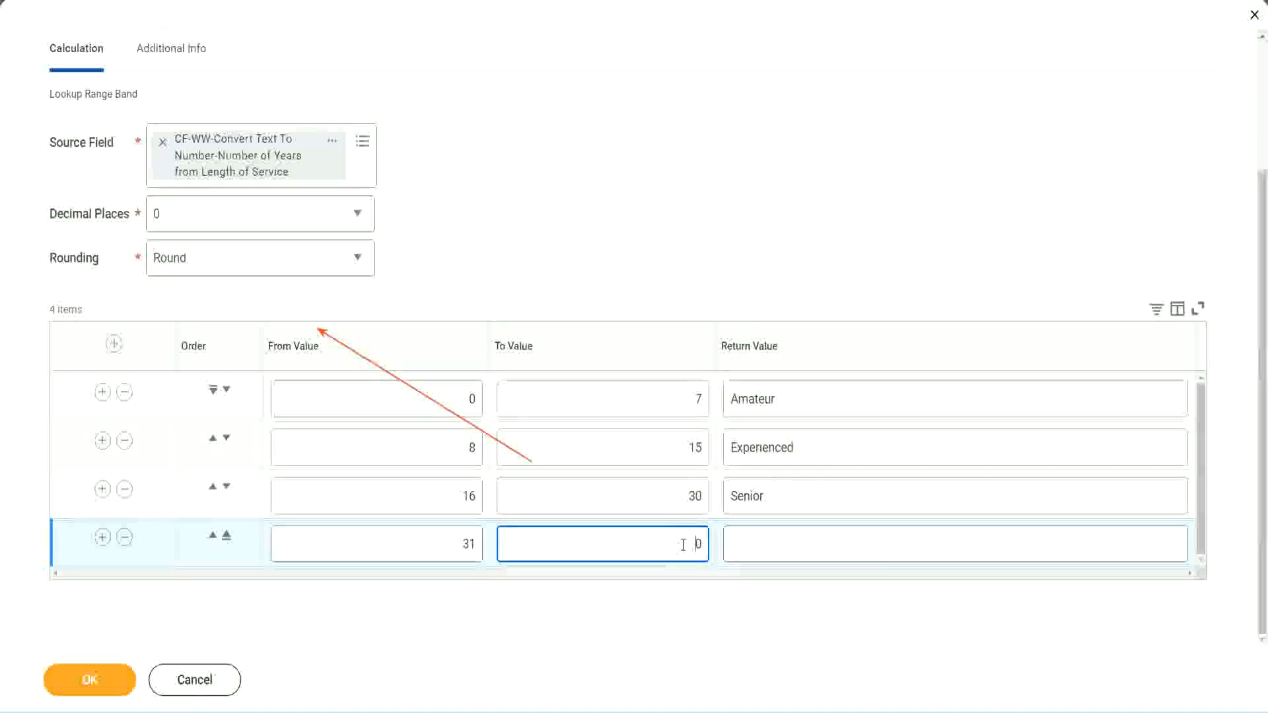
text(1000)
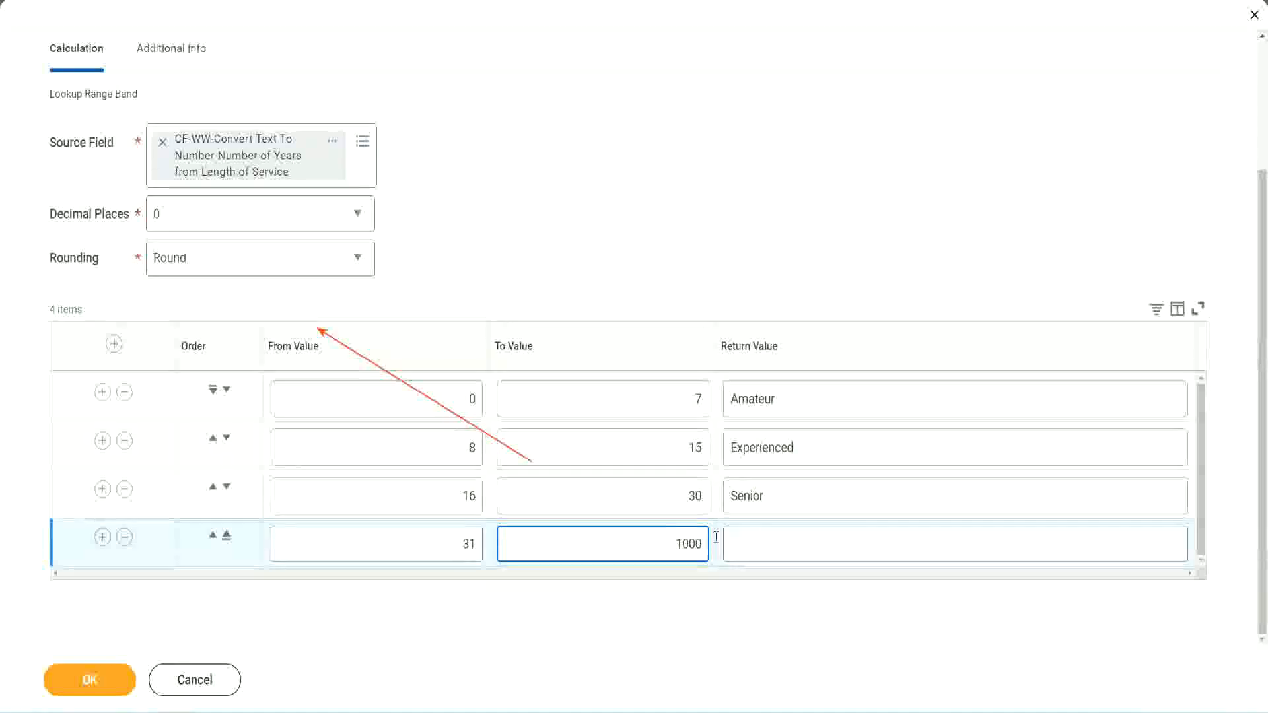
drag(637, 543, 730, 538)
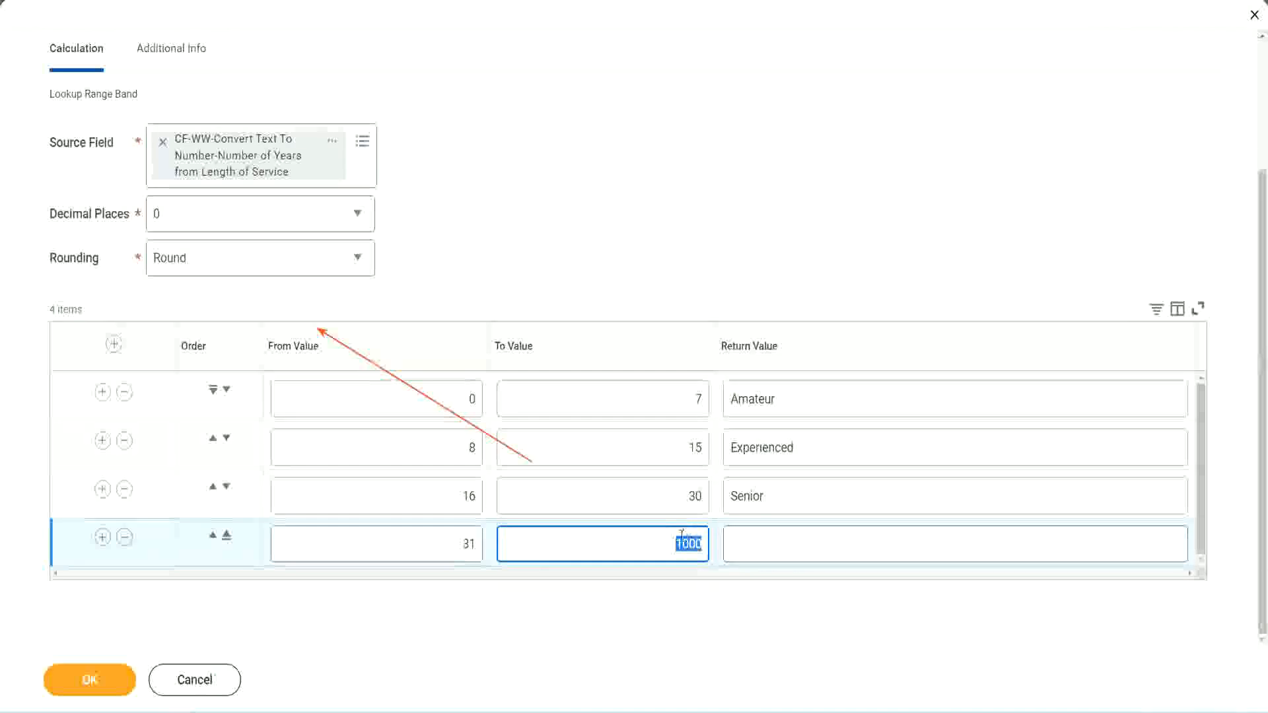
drag(665, 538, 711, 540)
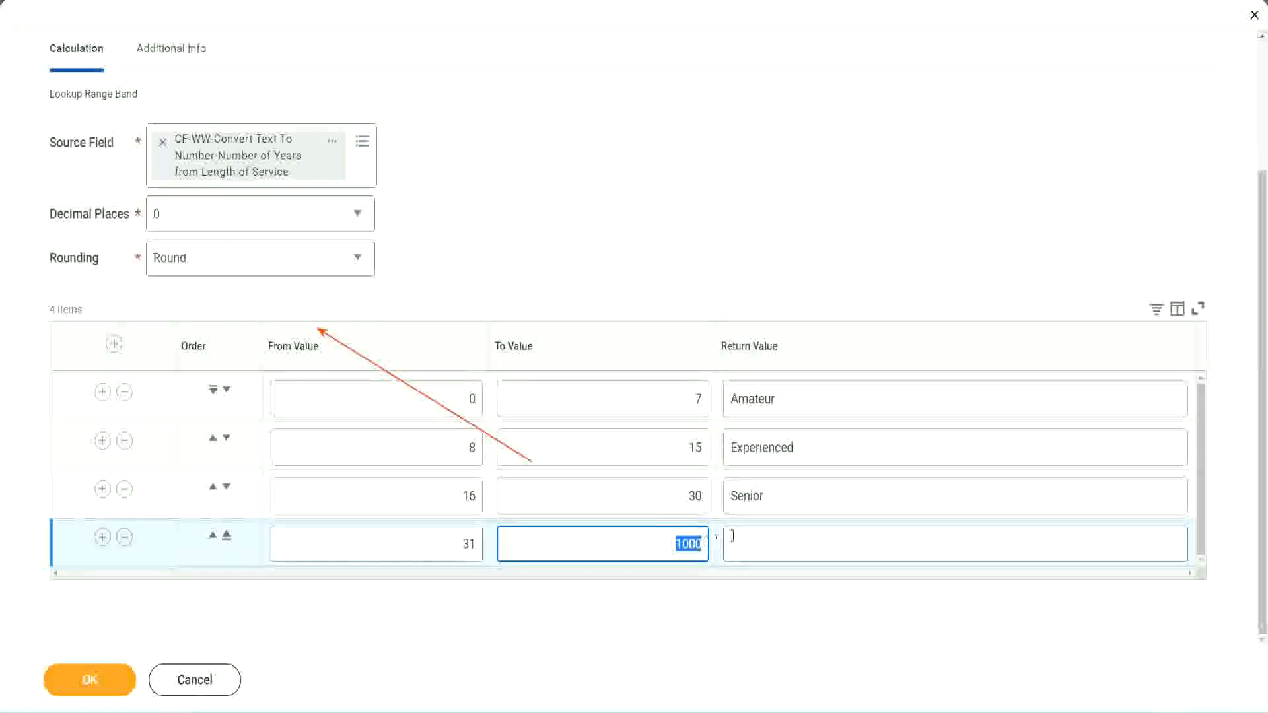
click(792, 545)
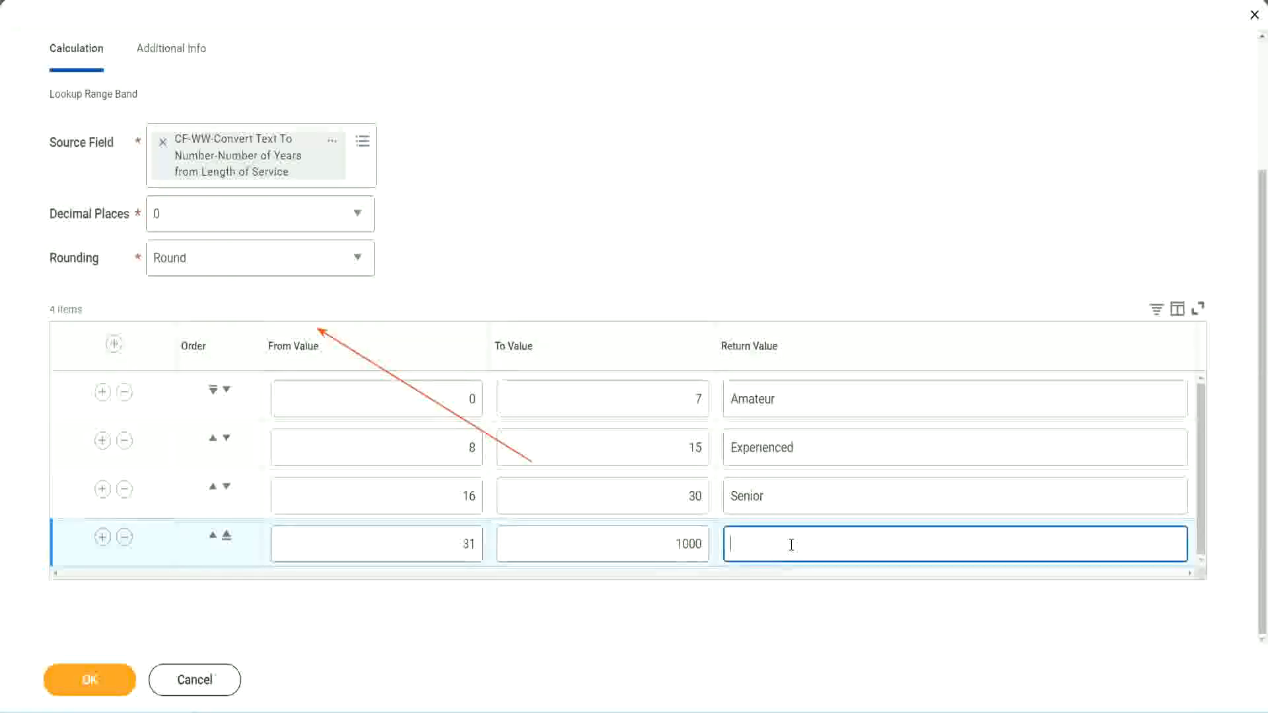
text(Legend)
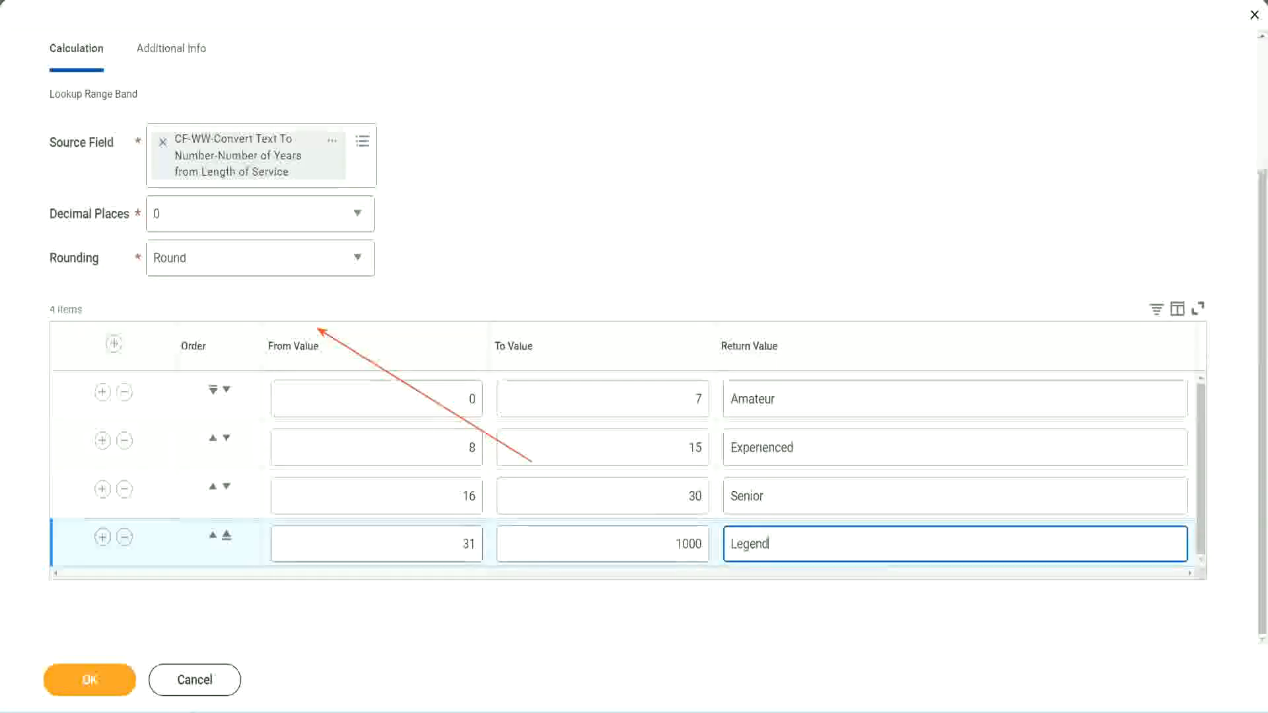
click(591, 218)
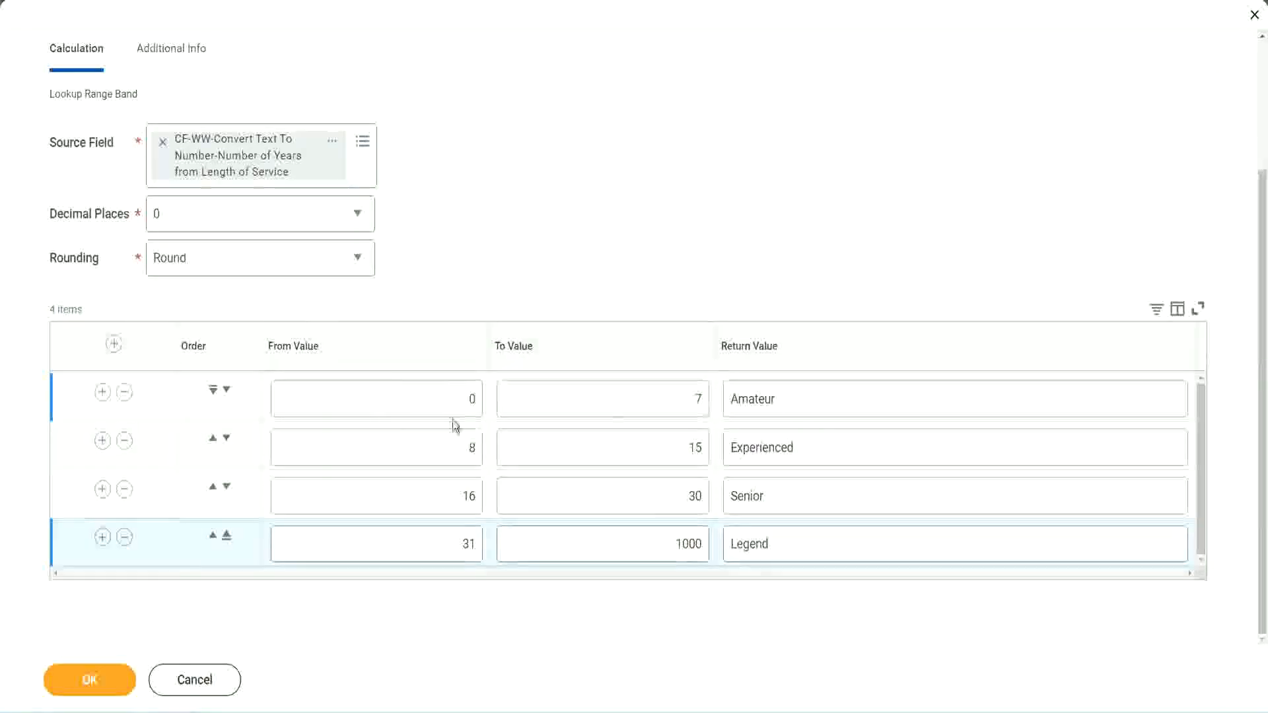
Review the From, To and Return Values of the range bands from Amateur to Legend
click(823, 392)
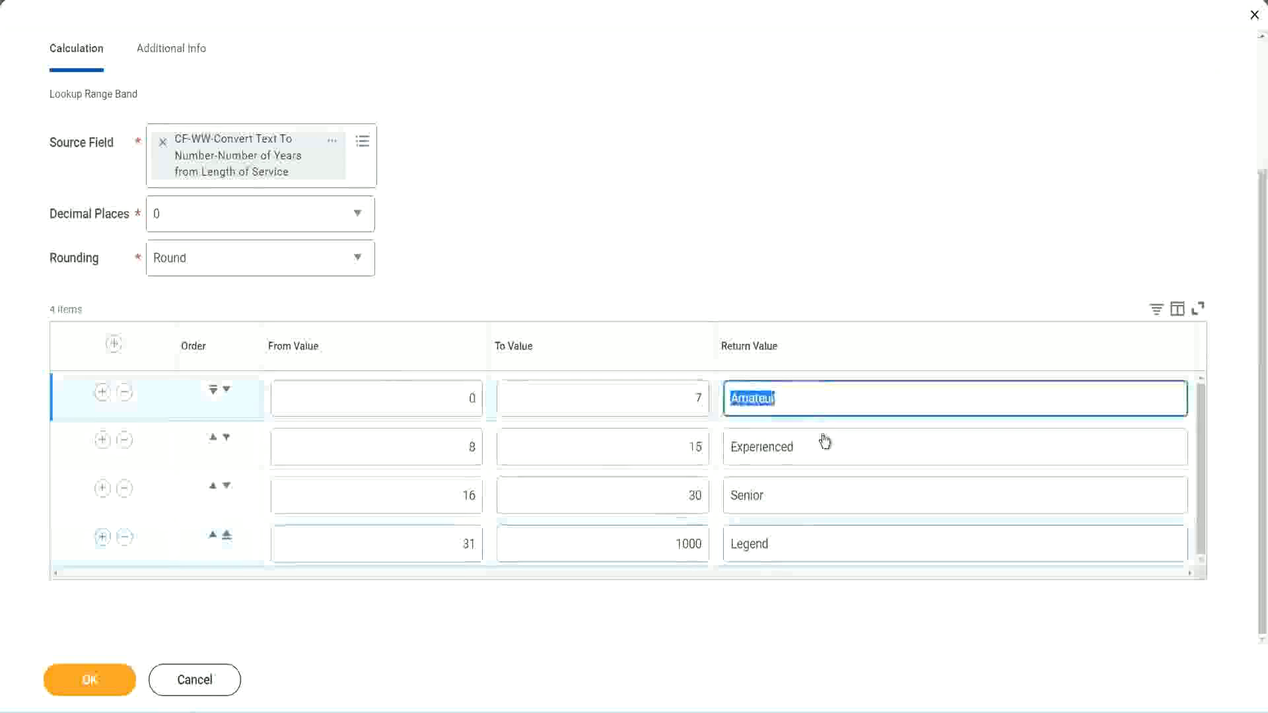
click(811, 453)
click(801, 499)
click(800, 545)
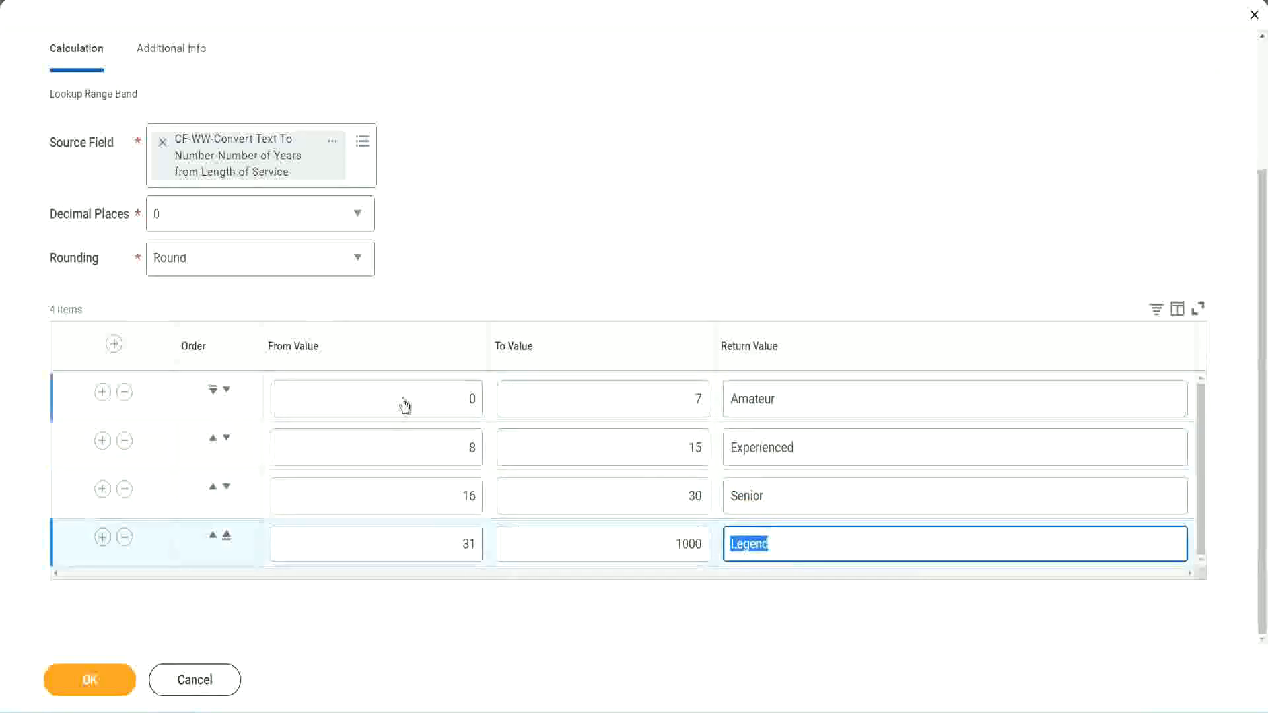
click(466, 398)
click(650, 388)
click(830, 403)
click(825, 452)
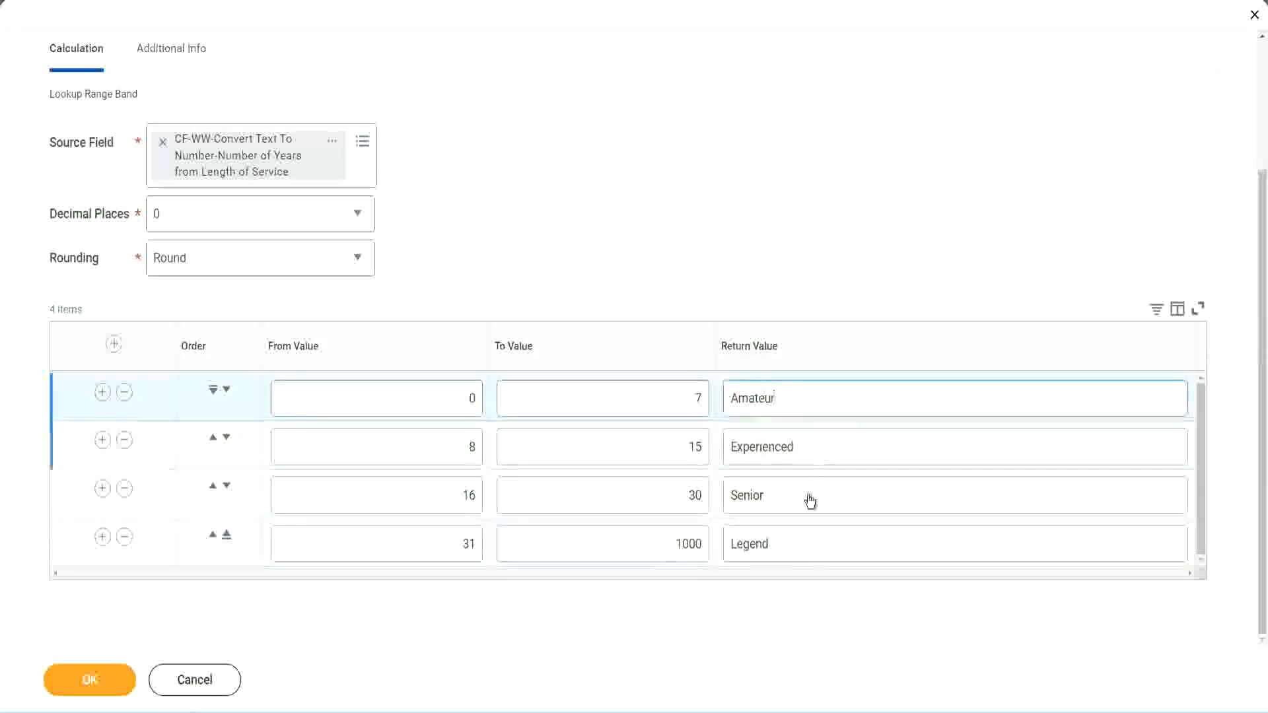
click(809, 501)
click(798, 539)
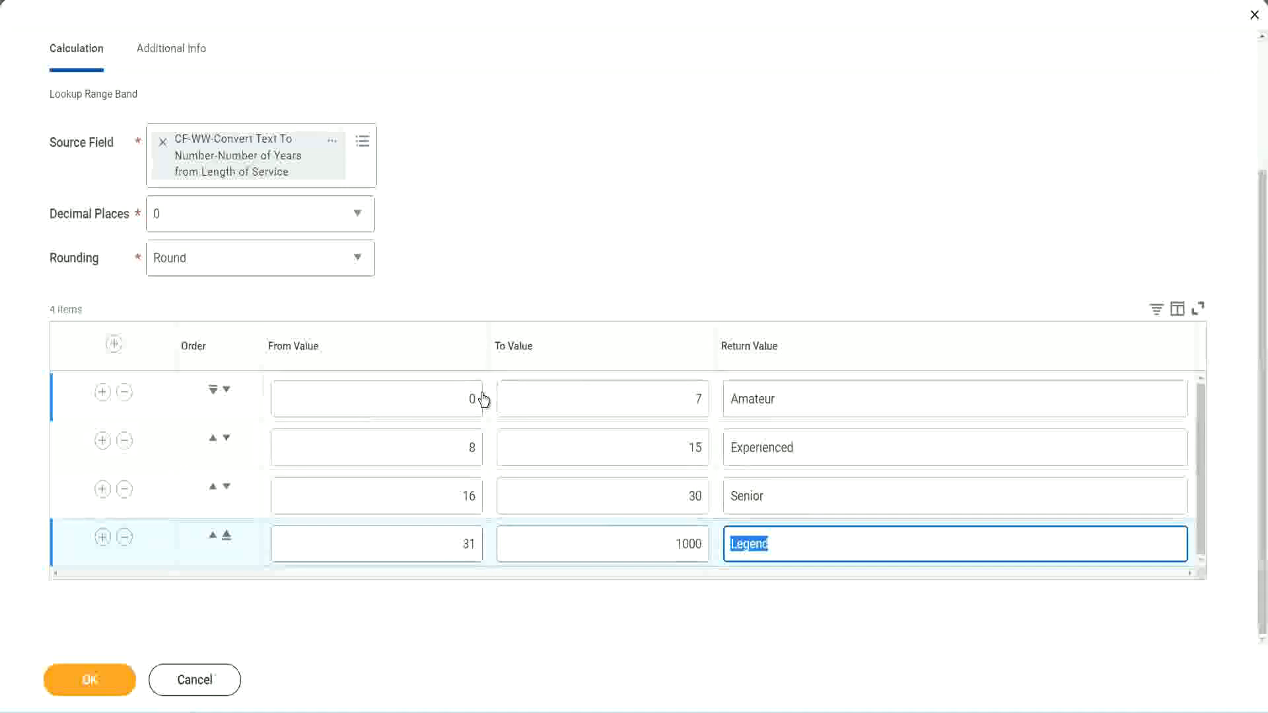
click(613, 322)
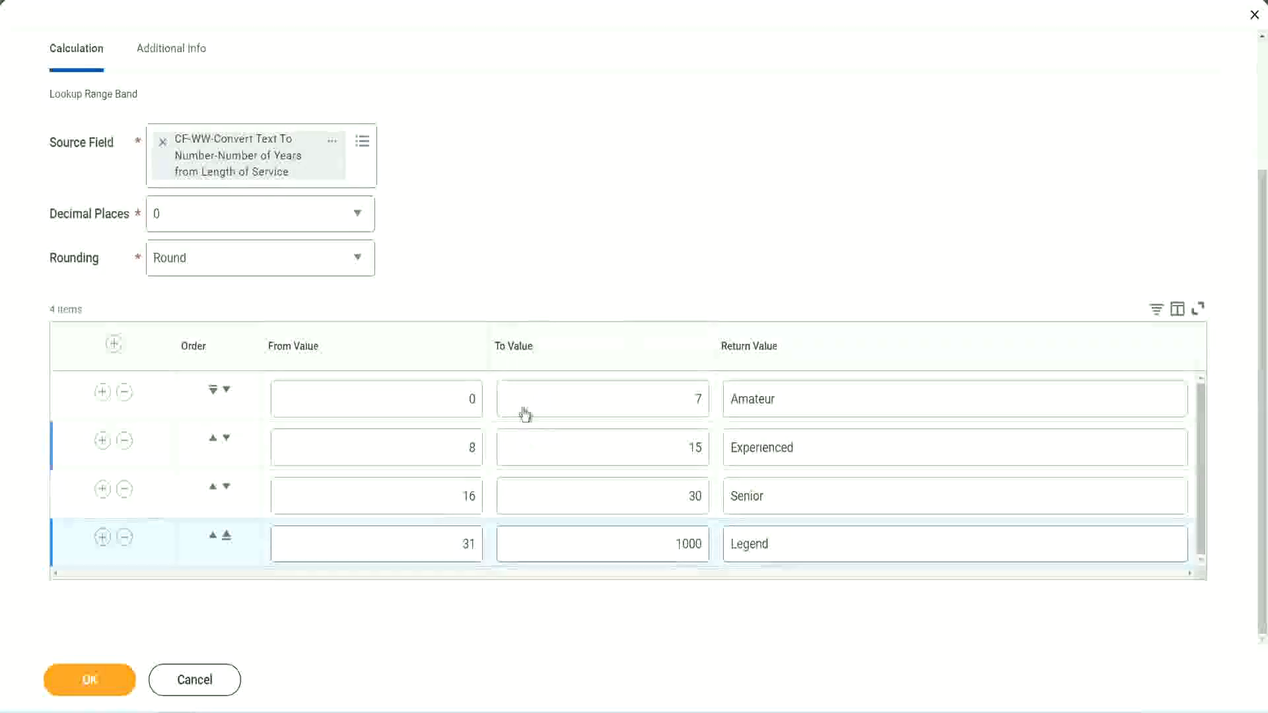
Save the Lookup Range Band calculated field and copy its name from the save confirmation
click(88, 679)
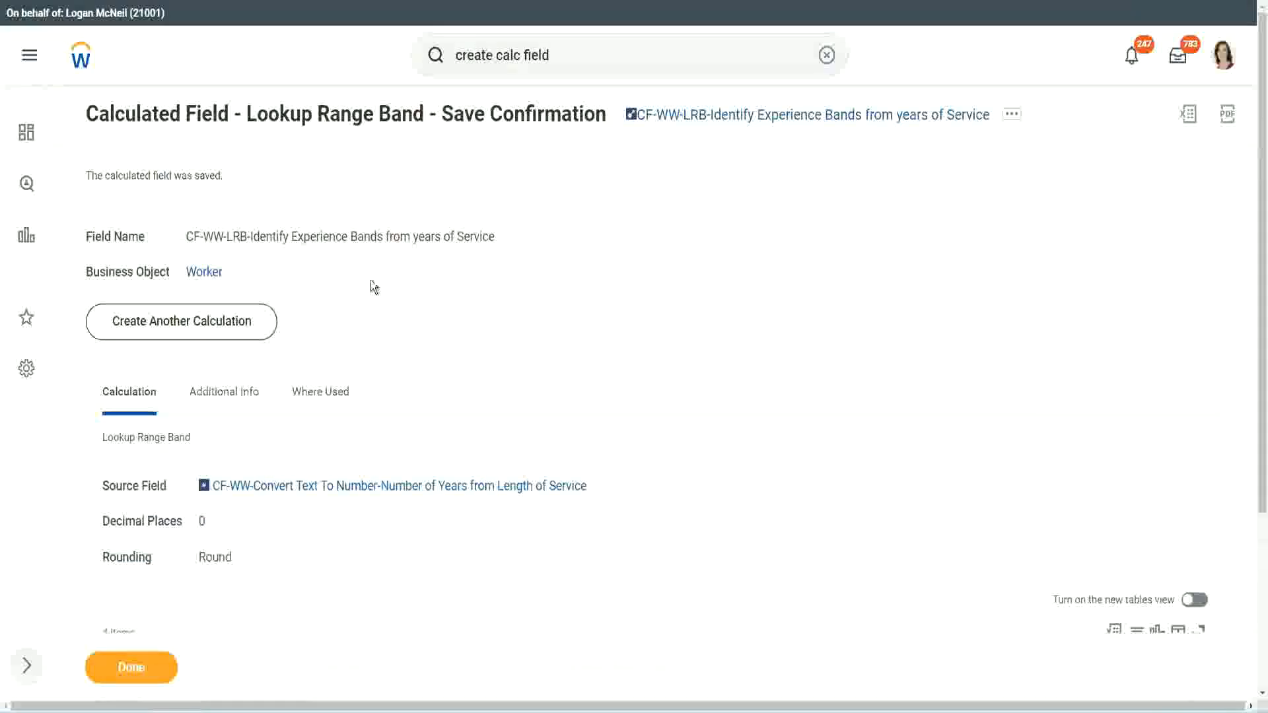
right_click(738, 119)
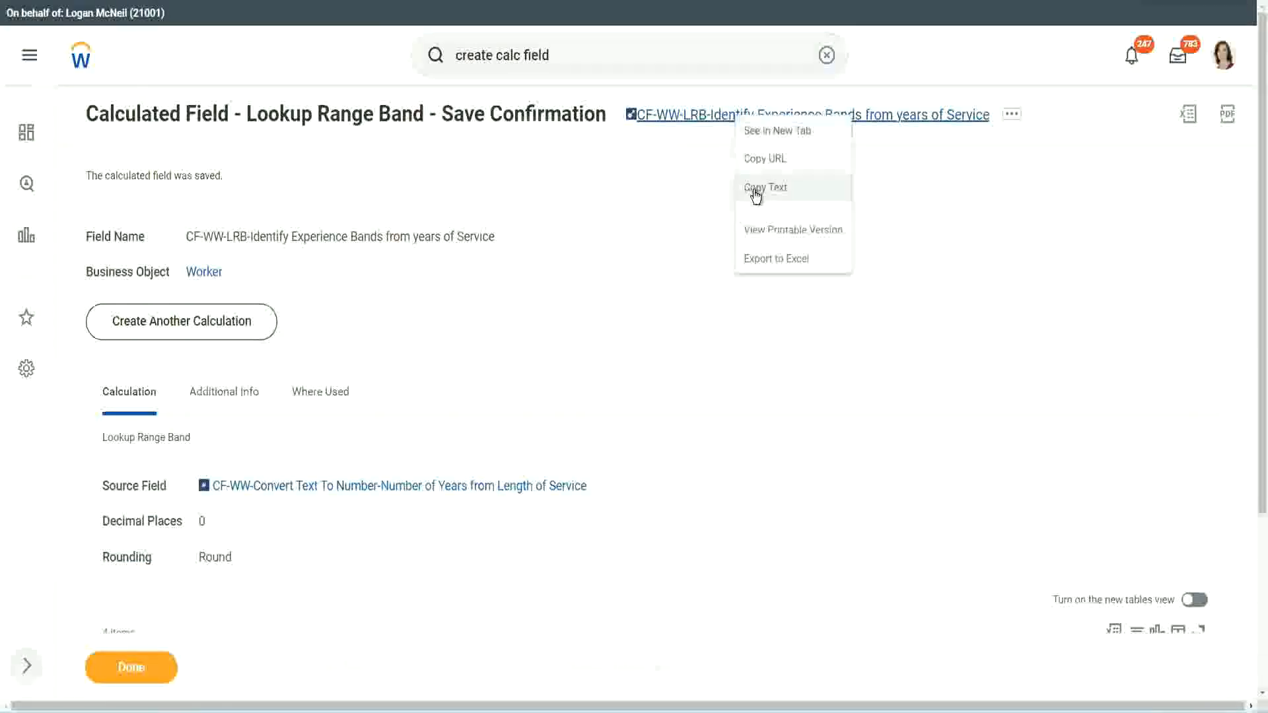
click(750, 195)
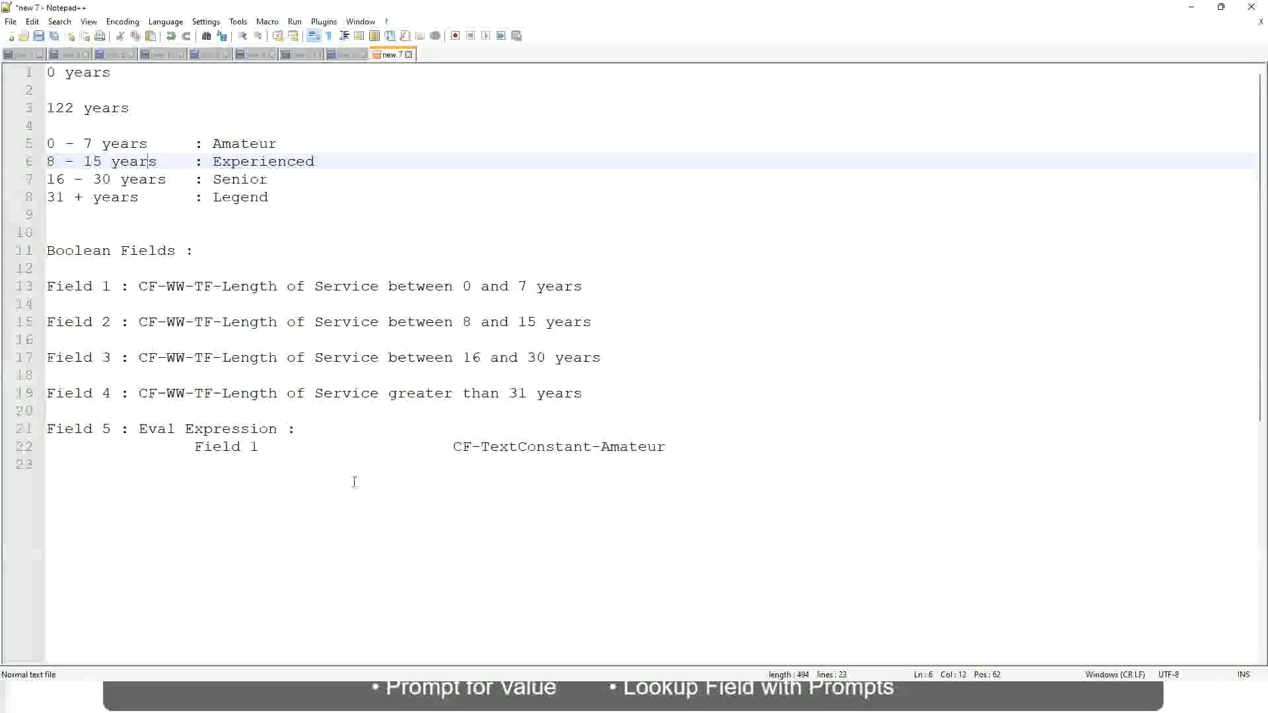
In the Notepad++ notes, add "10,000 USD" a few lines below the Eval Expression entry
click(354, 481)
key(Return)
key(Return)
key(Return)
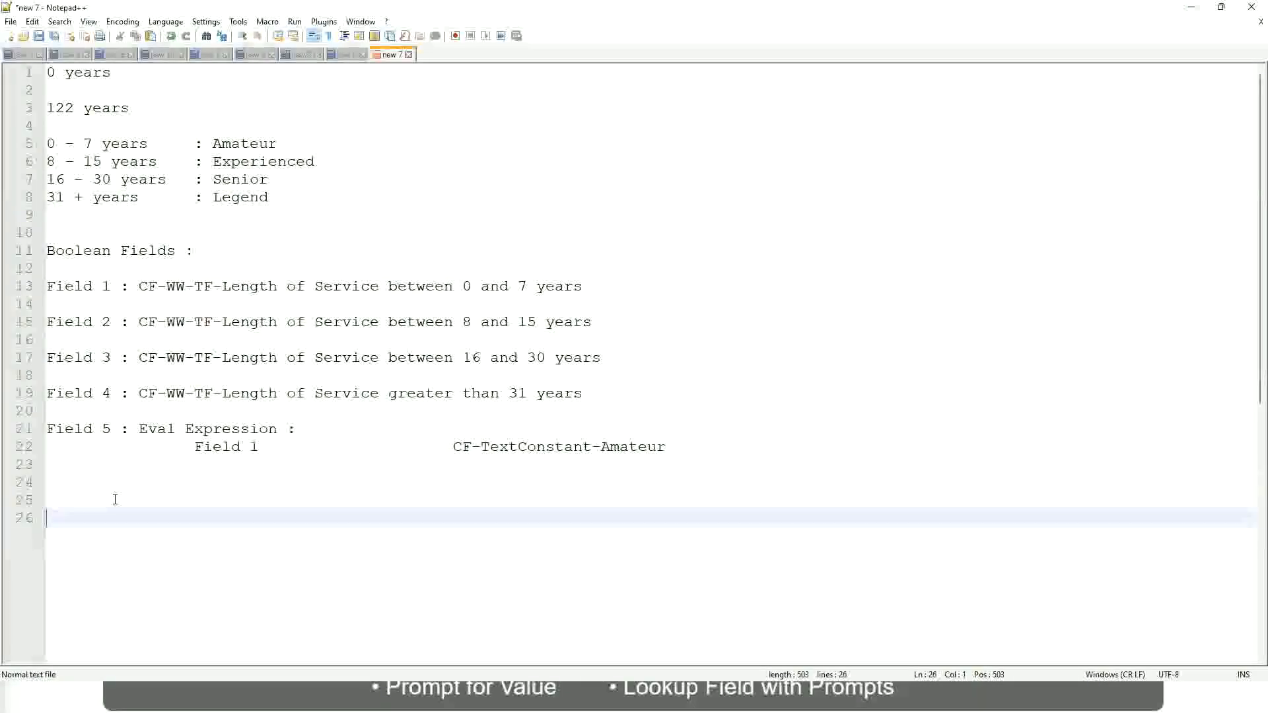
text(10,000 USD)
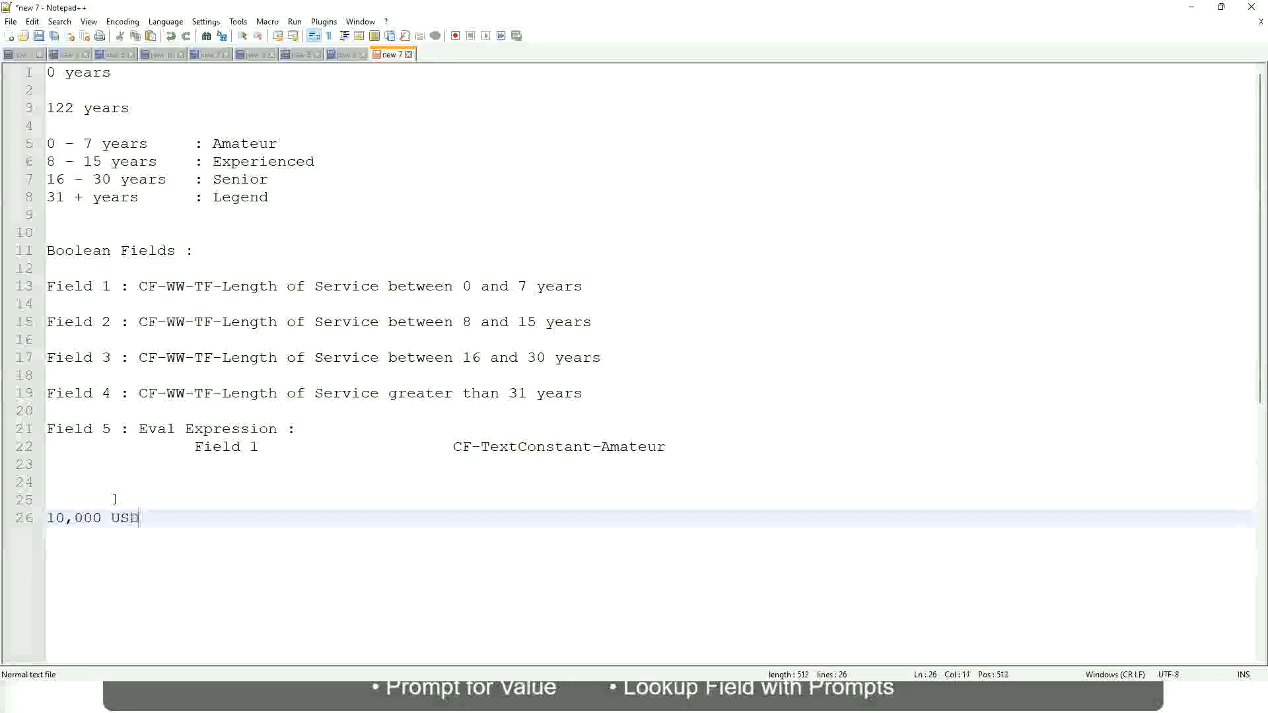
Add "1,000,000 USD" on the same line, tabbed well apart from "10,000 USD"
key(Tab)
key(Tab)
key(Tab)
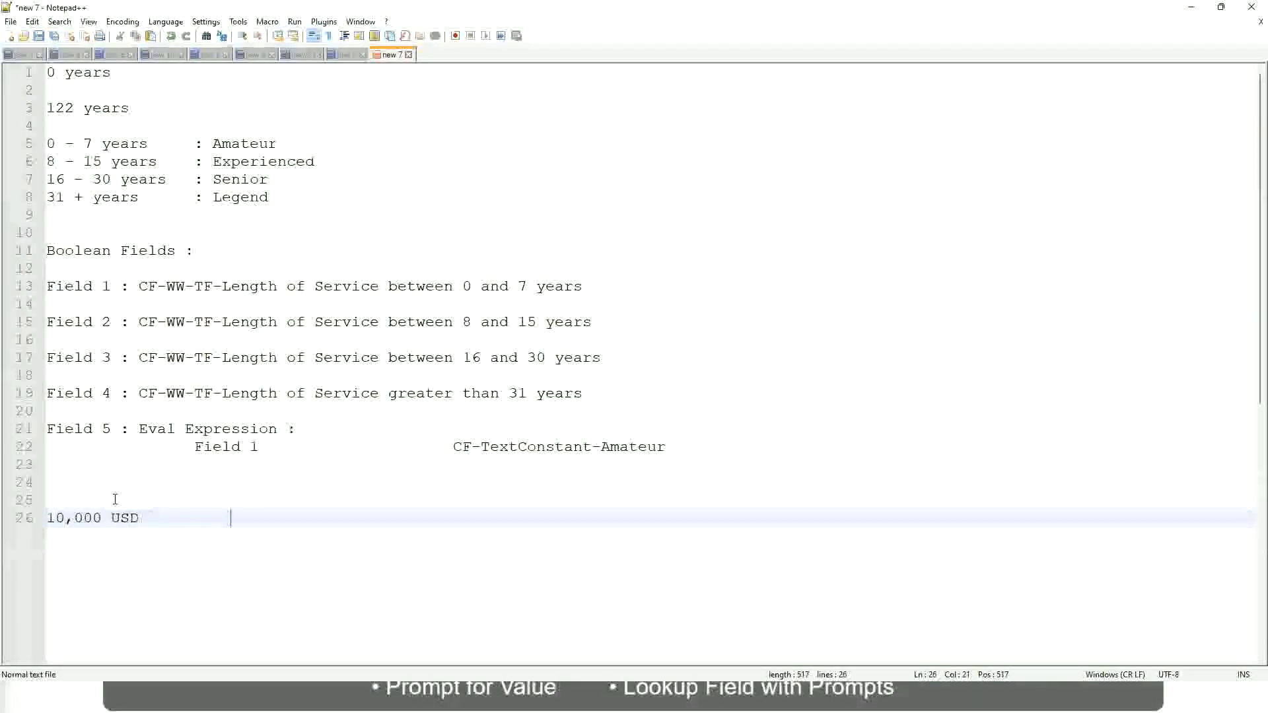
key(Tab)
key(Tab)
text(1,000,000)
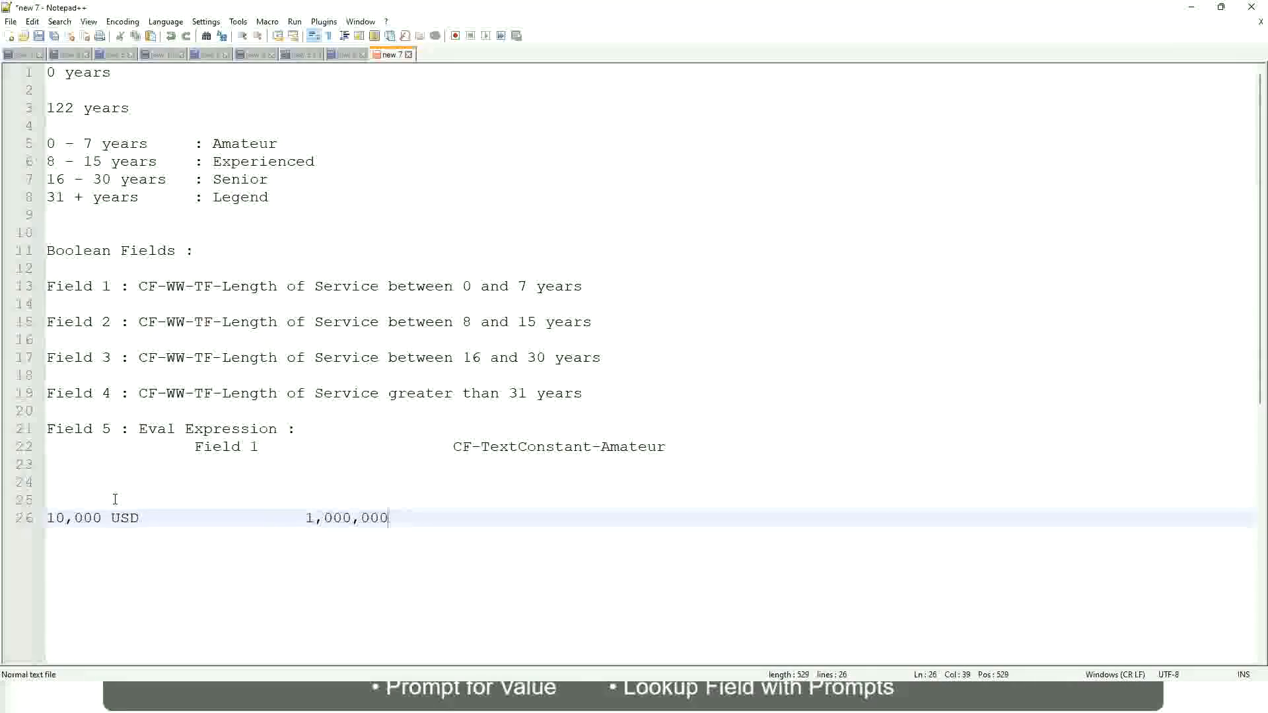
key(Left)
key(Left)
key(Left)
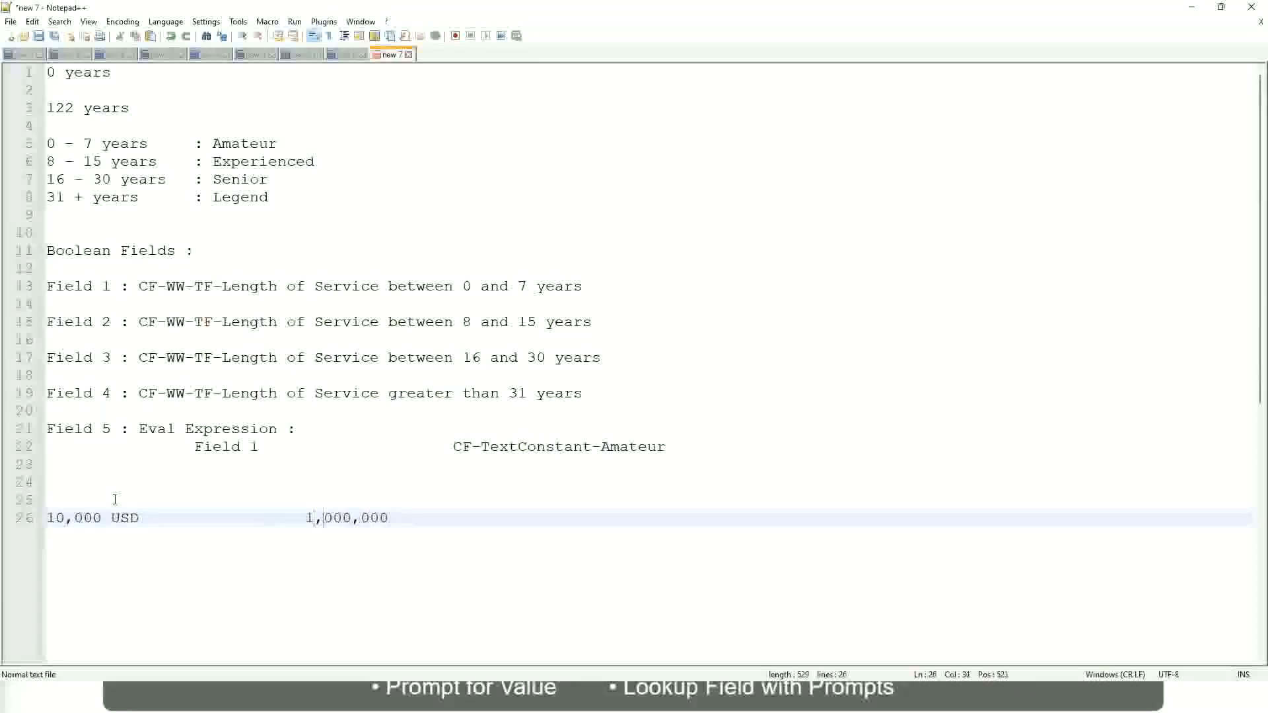
key(End)
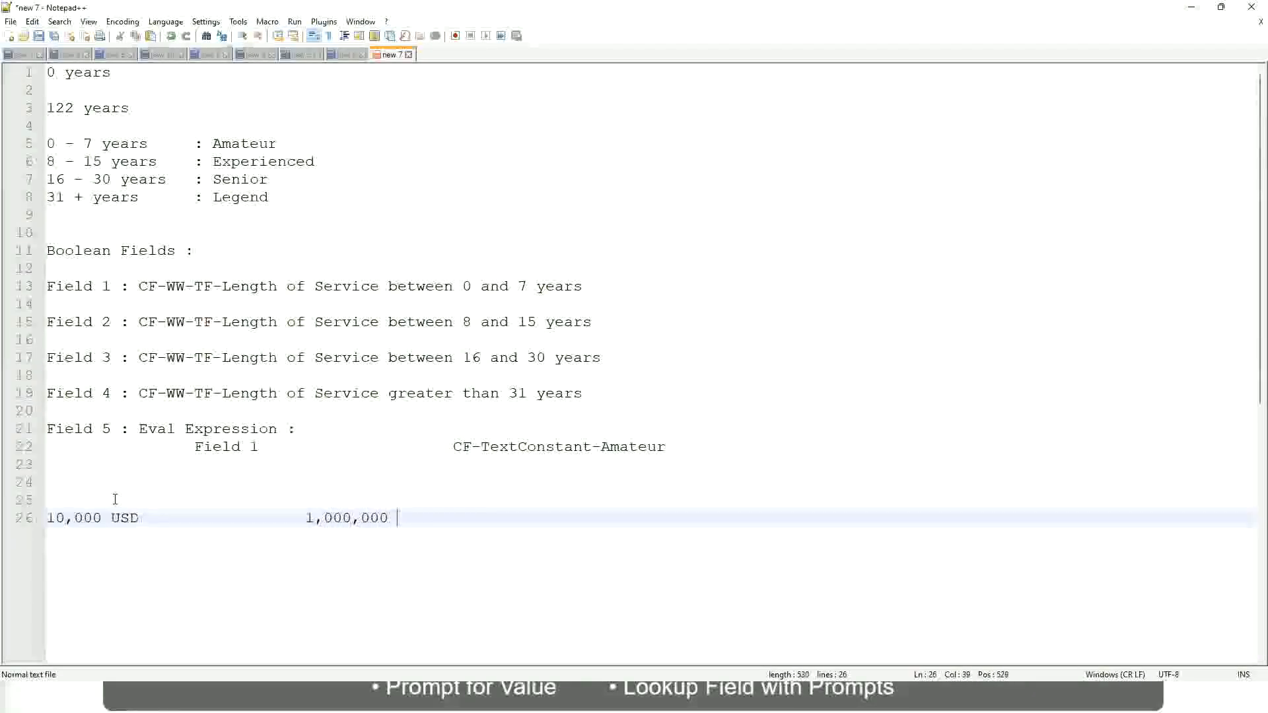
text(USD)
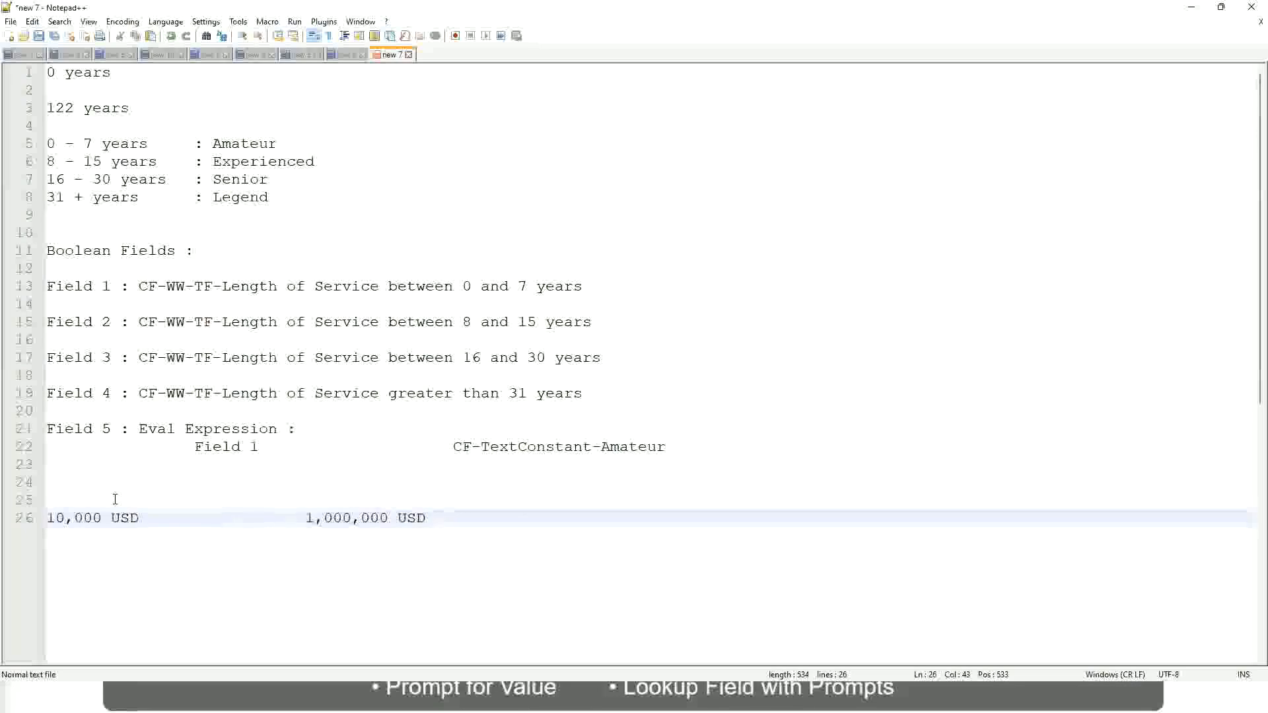
Leave a blank line under the USD amounts and add the band "10 - 50,000 : Low"
key(Return)
key(Return)
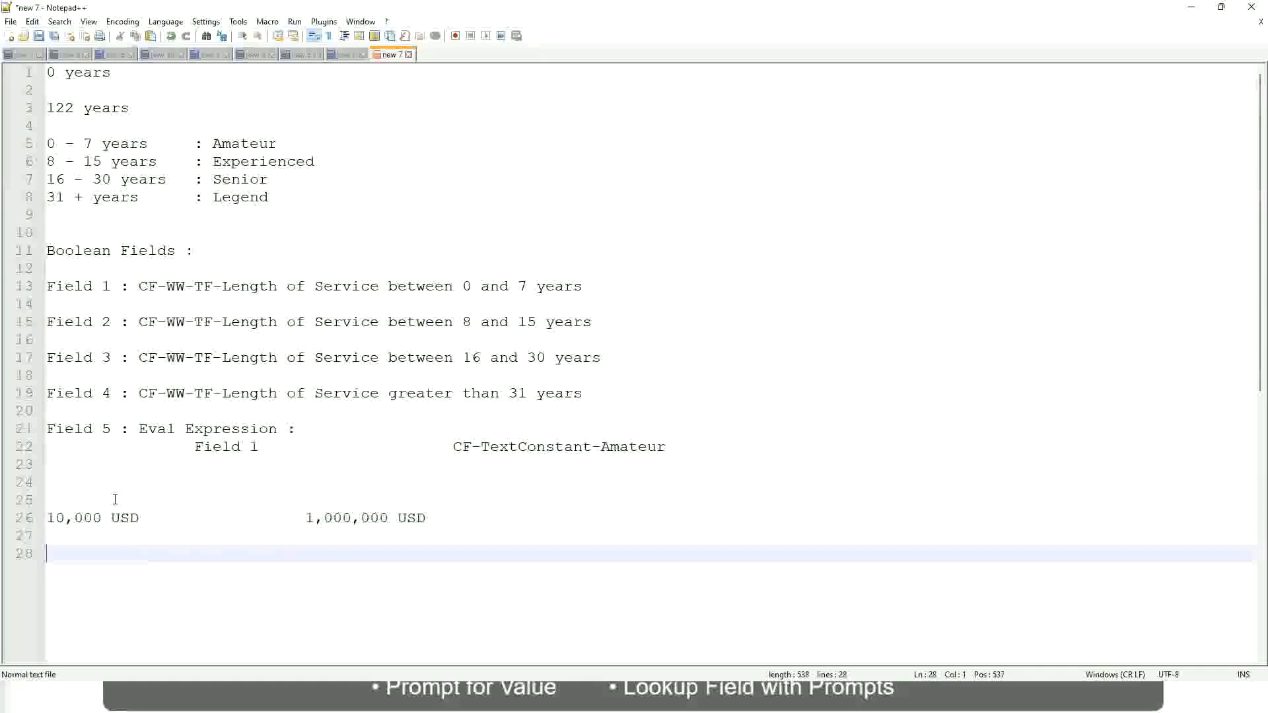
text(10 - 50,000)
key(Tab)
key(Tab)
key(Tab)
key(Tab)
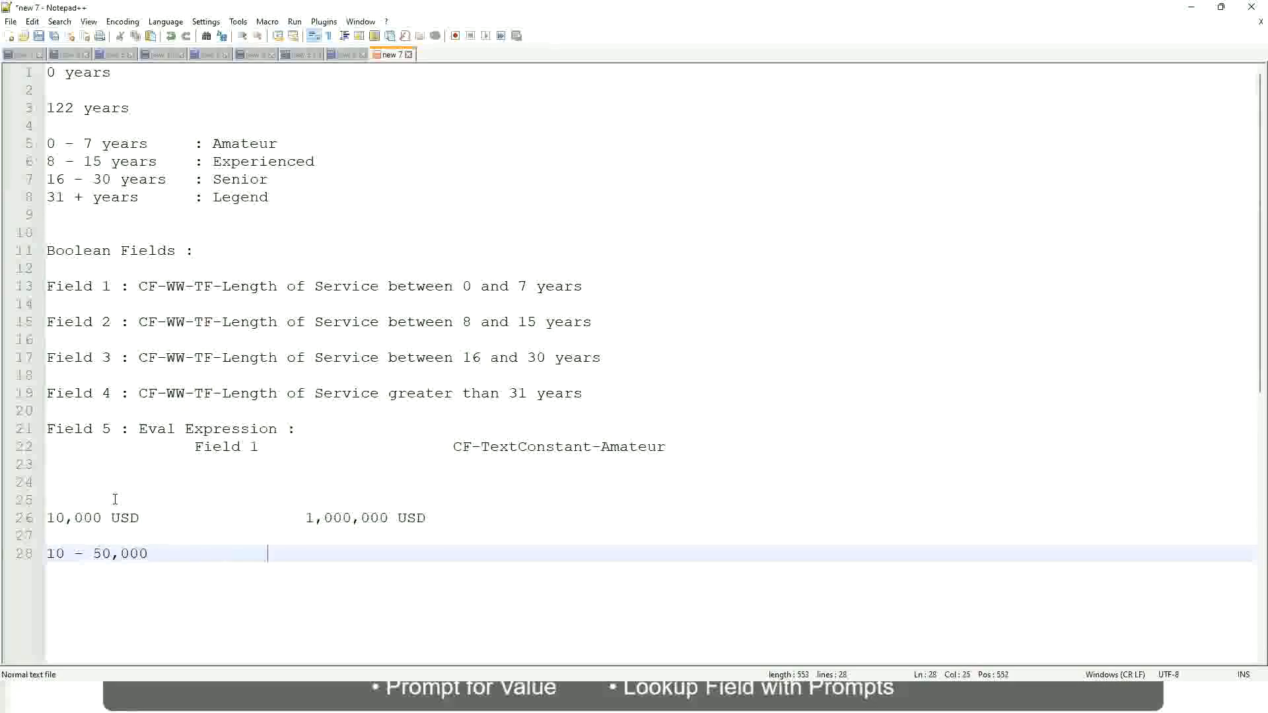
text(: Low)
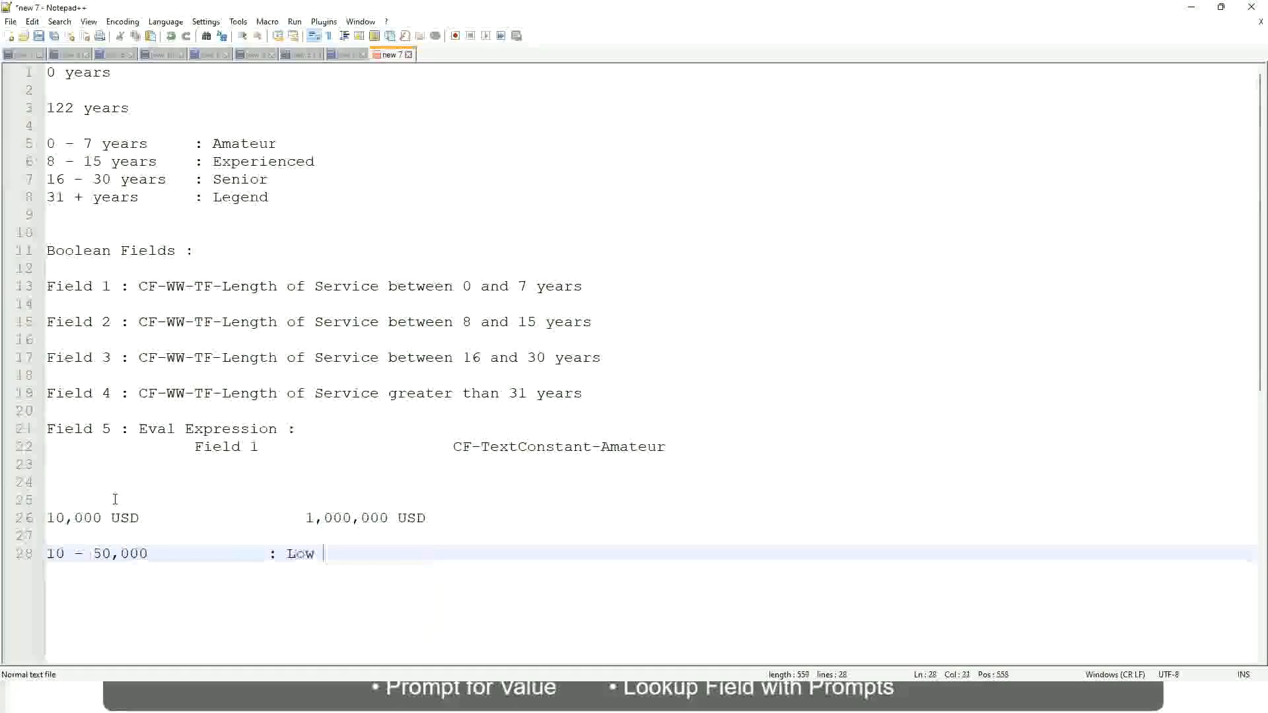
Add the band "50,001 - 150,000 : Medium" directly under the Low band, with its label aligned
key(Return)
key(Return)
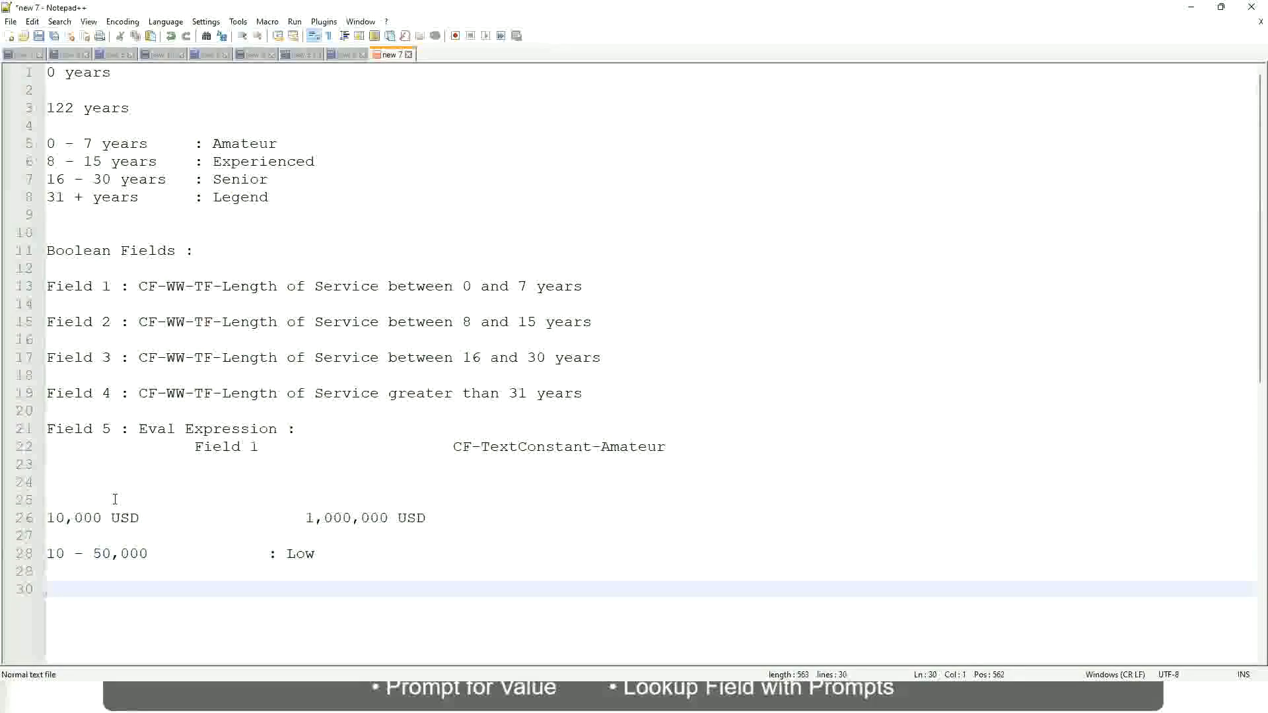
key(Up)
text(5)
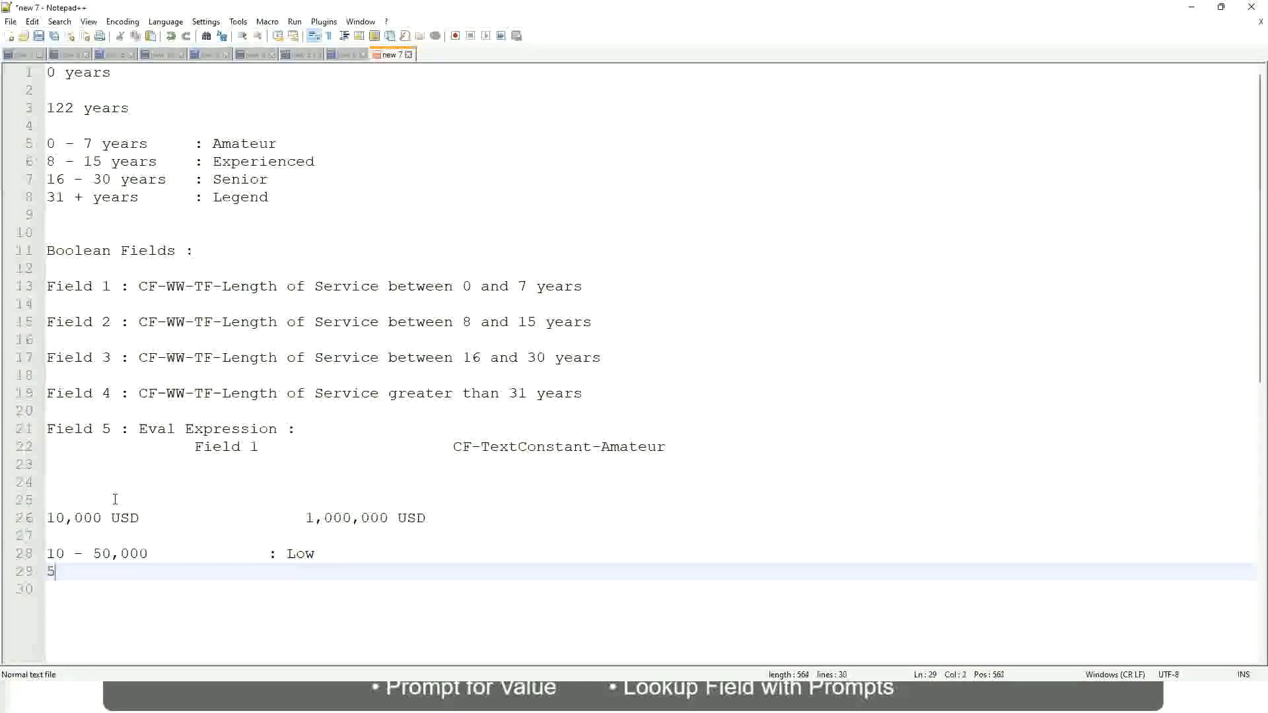
text(0,001 - 150)
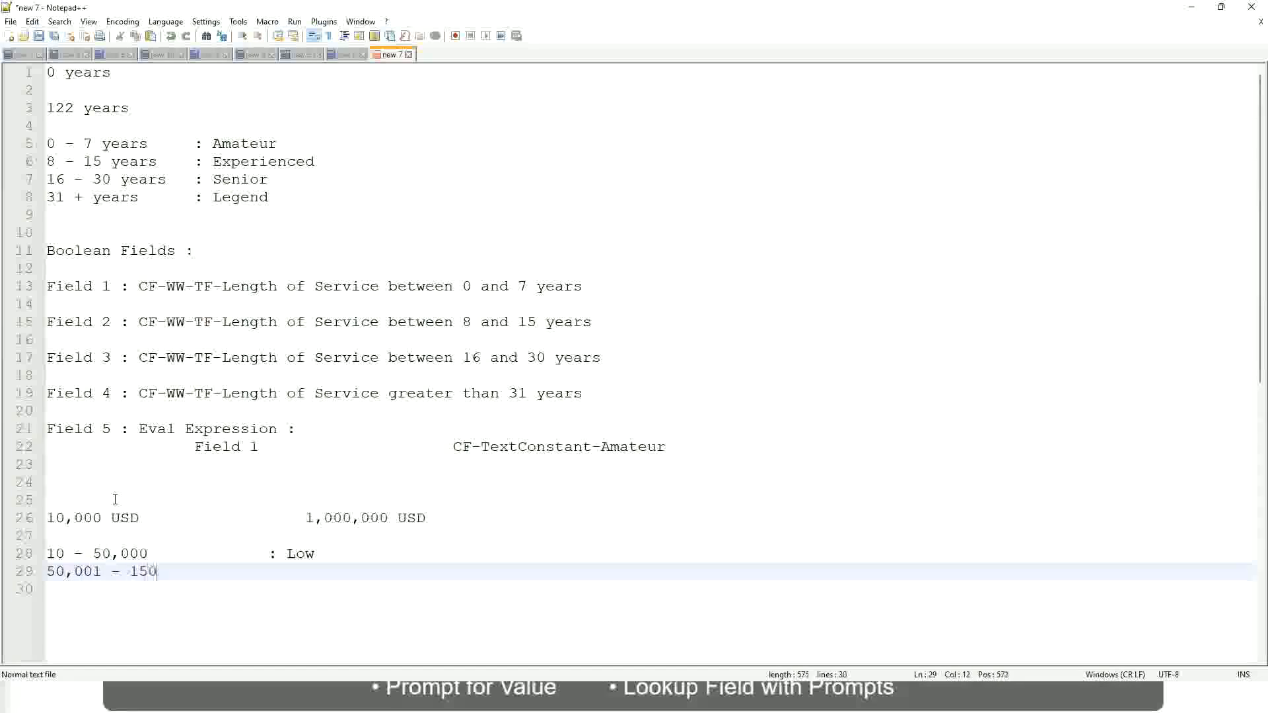
text(,000)
key(Tab)
key(Tab)
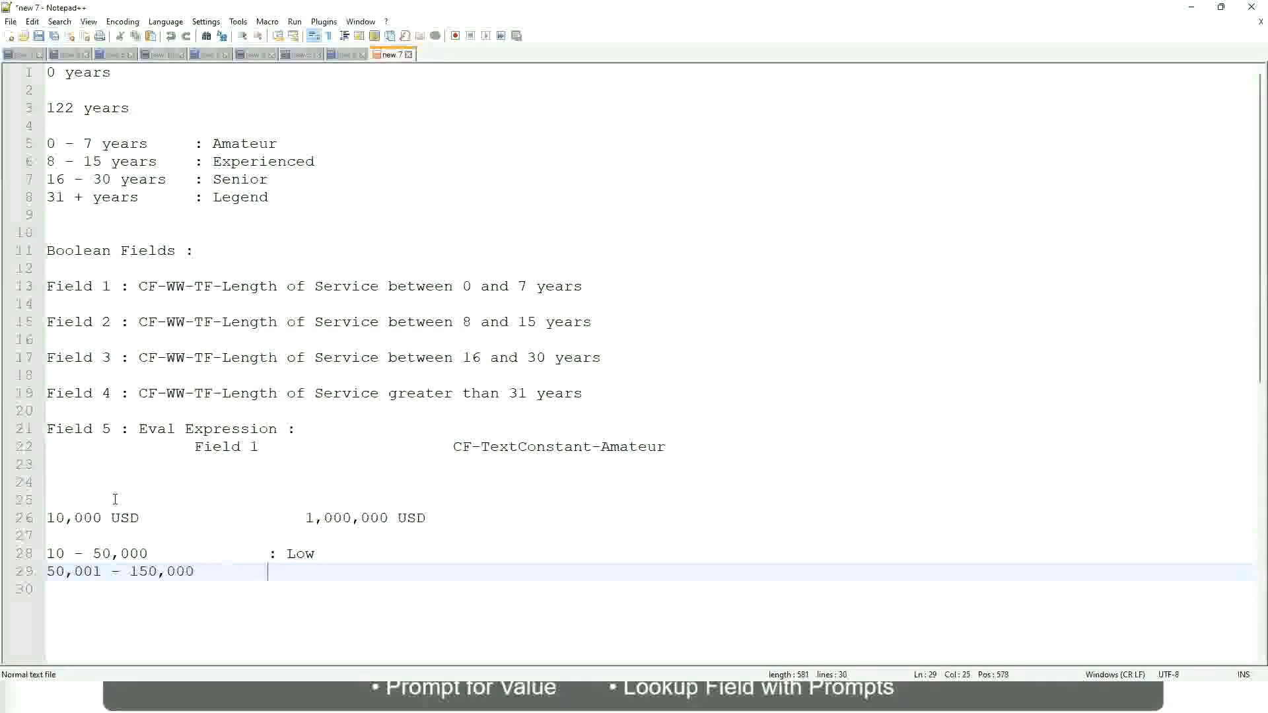
text(: Medium)
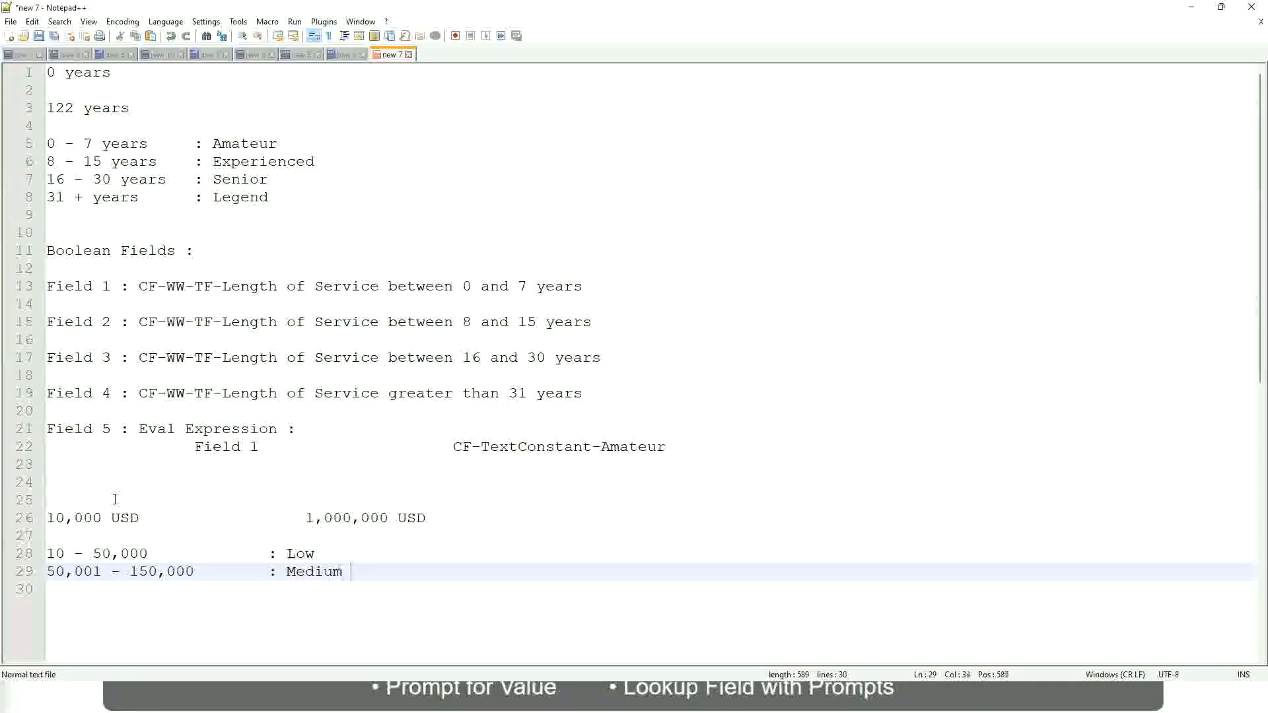
Add the band "> 150,000 : High" under the Medium band, with its label aligned
key(Return)
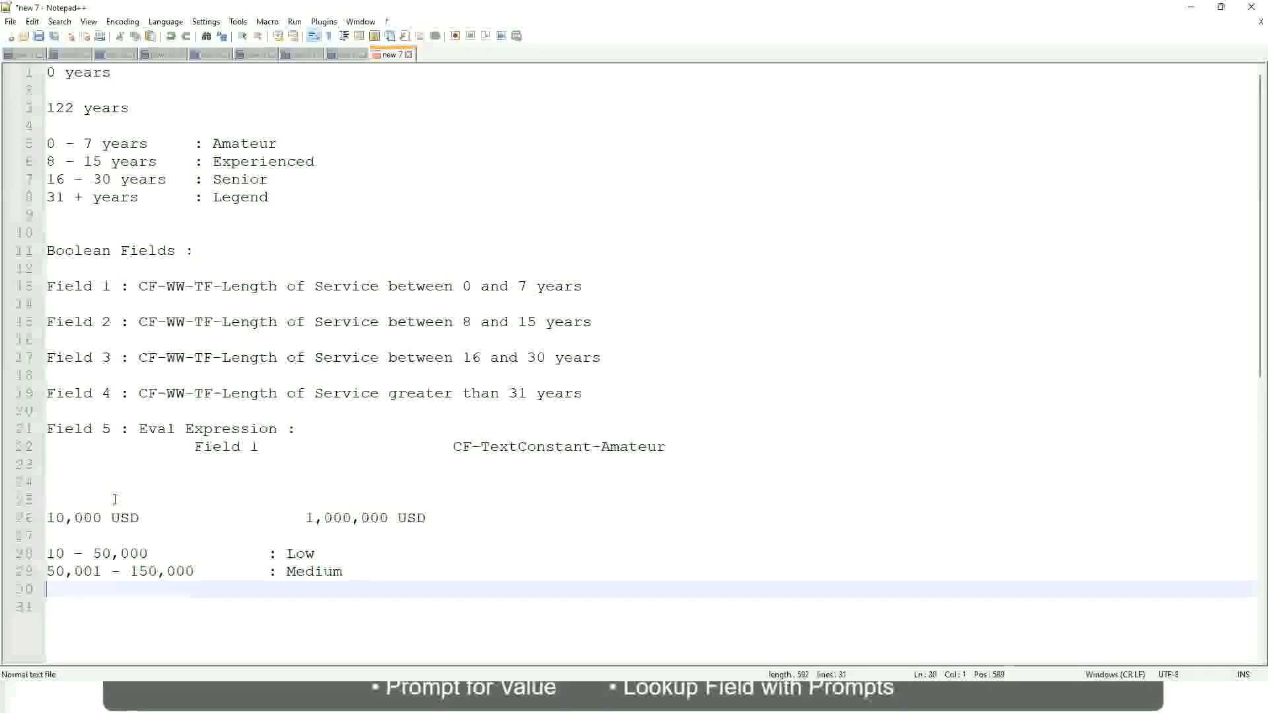
text(> 1)
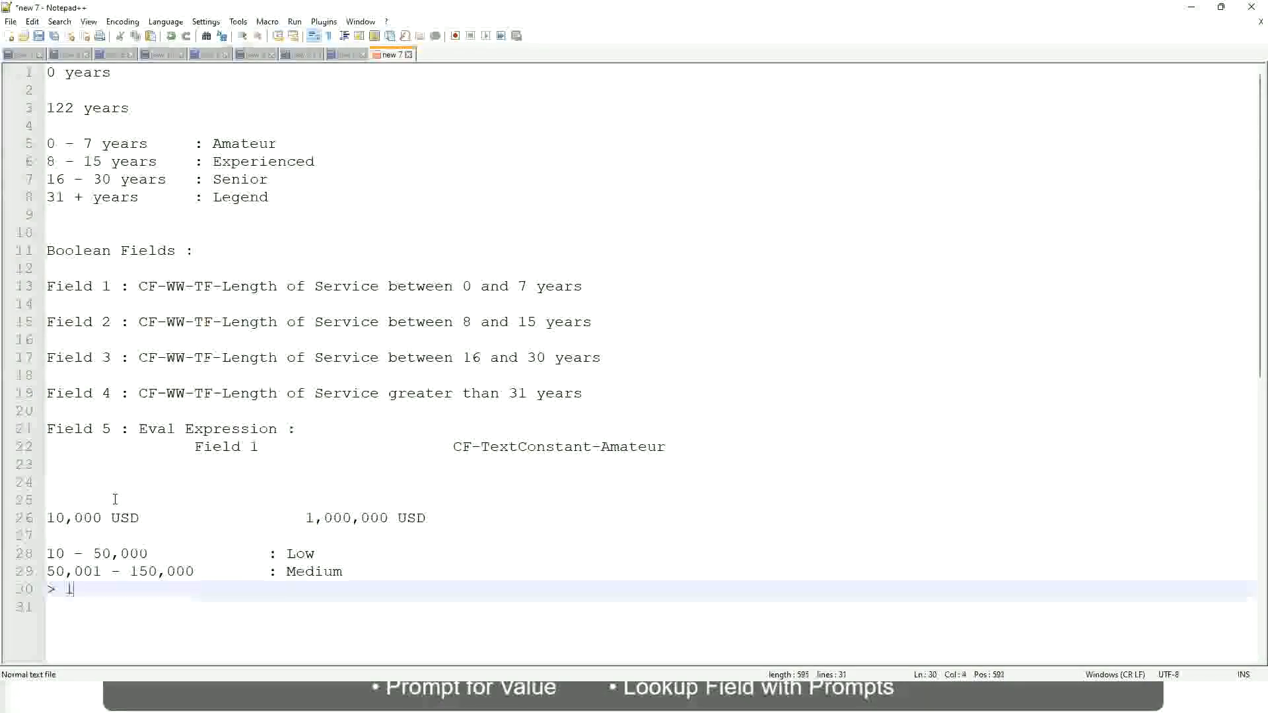
text(50)
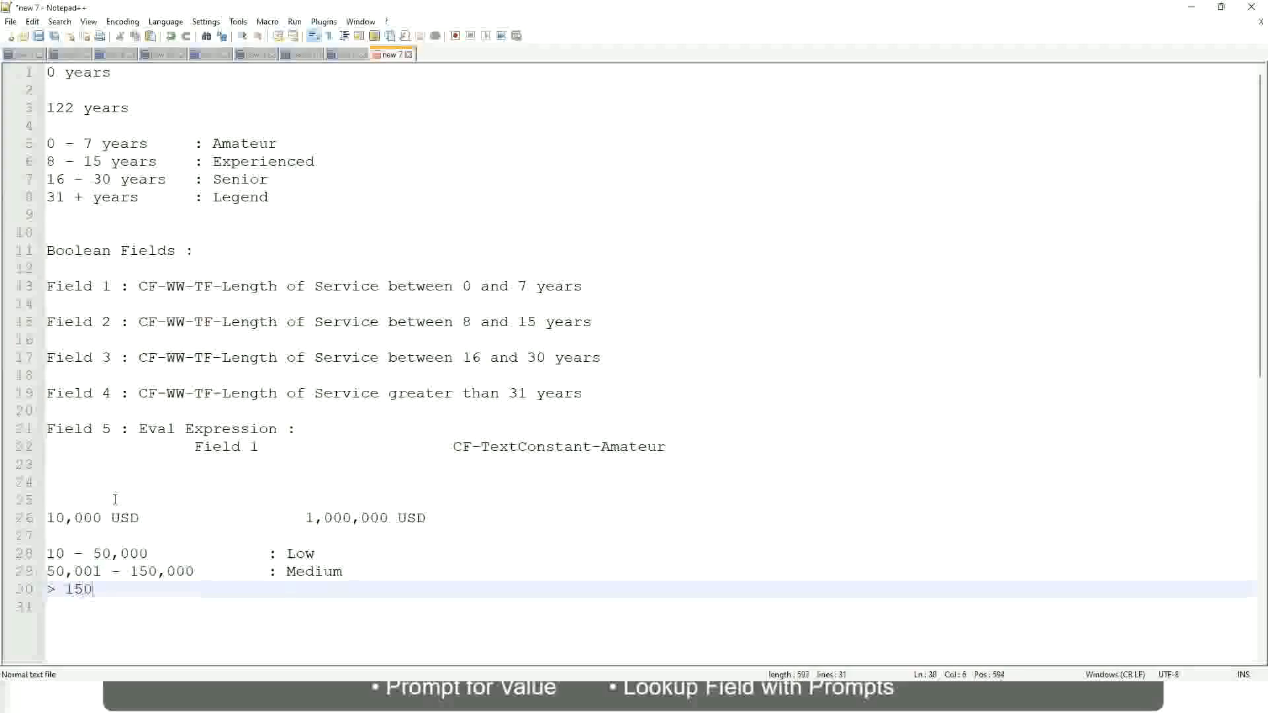
text(,000				)
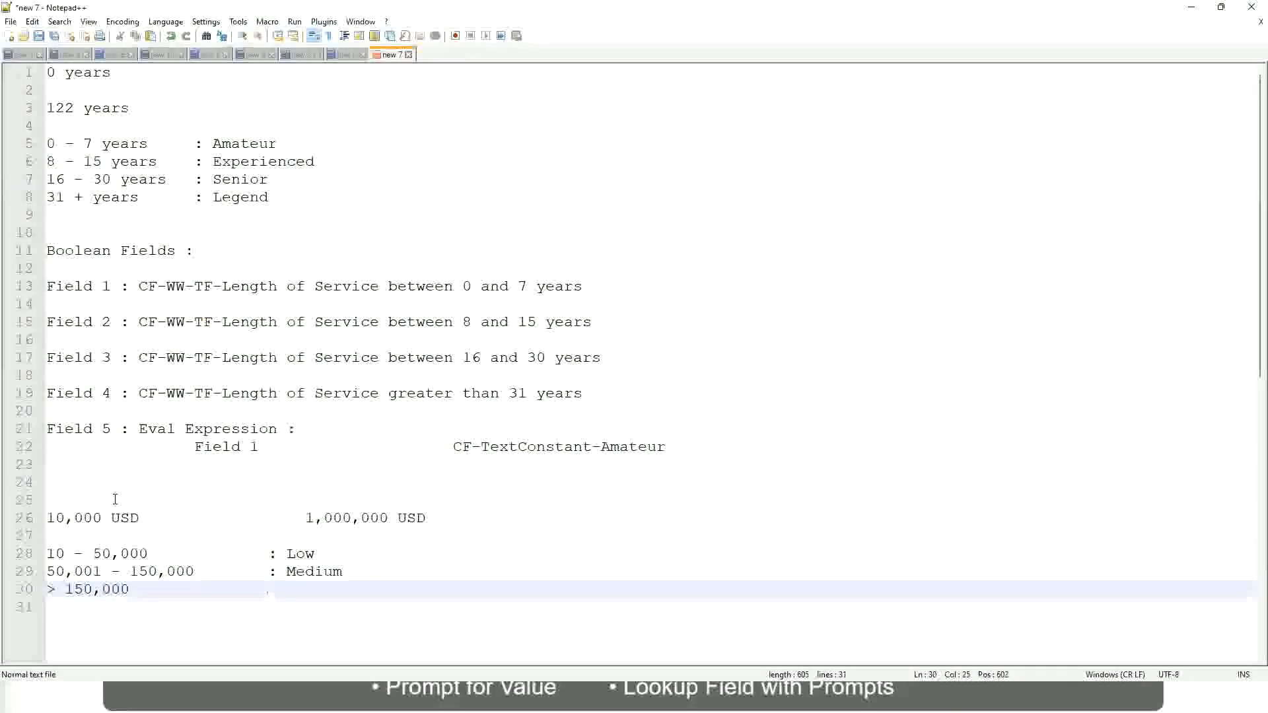
text(: High)
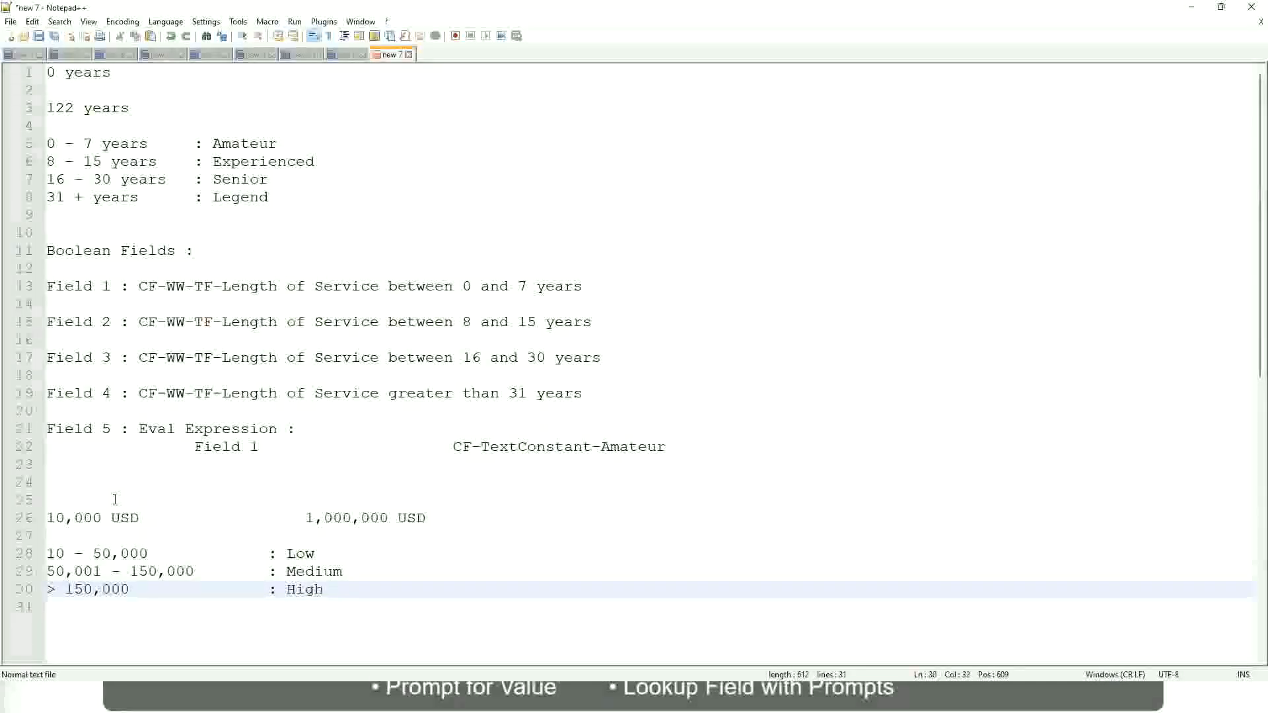
Review the USD amount range and the Low, Medium and High bands in the notes
click(40, 518)
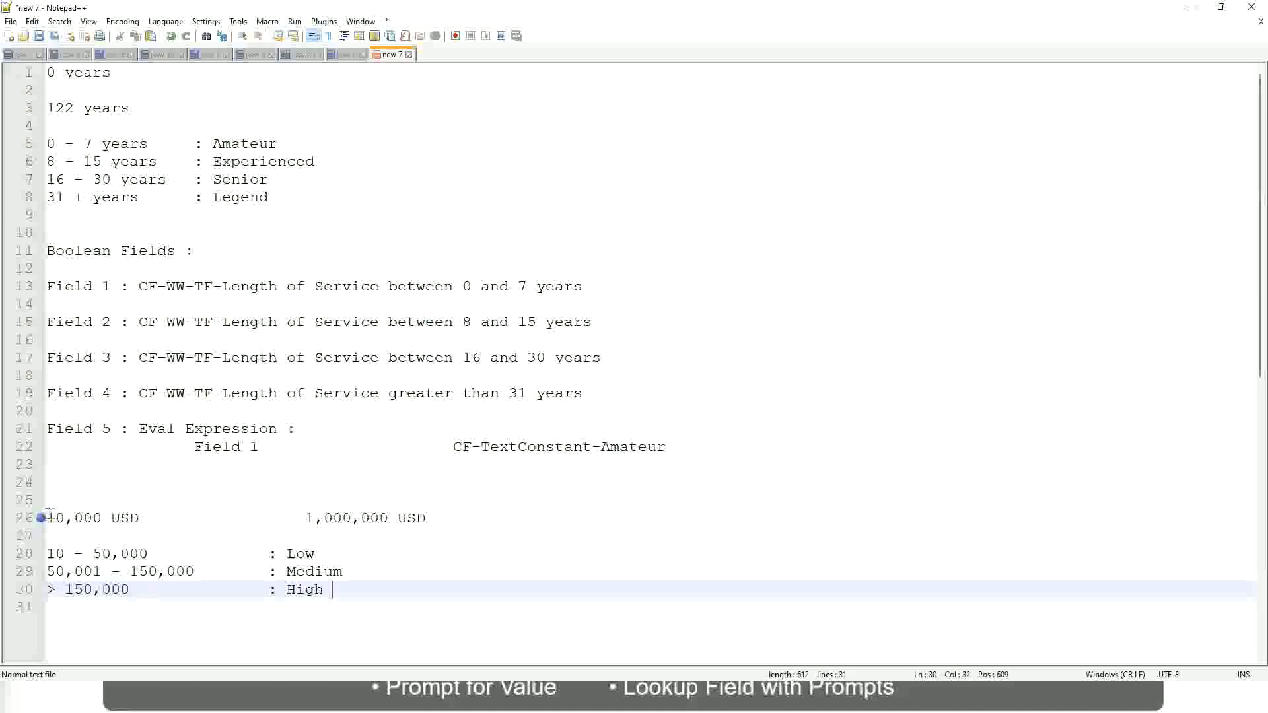
click(55, 518)
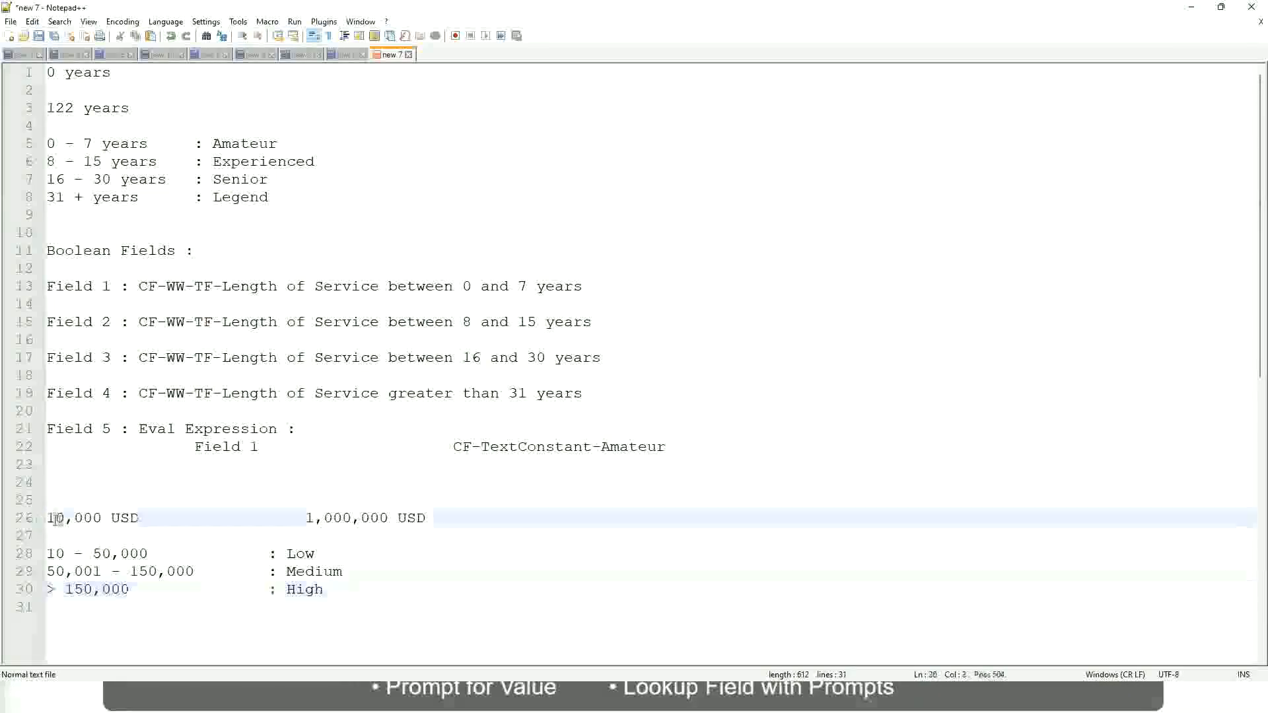
double_click(379, 518)
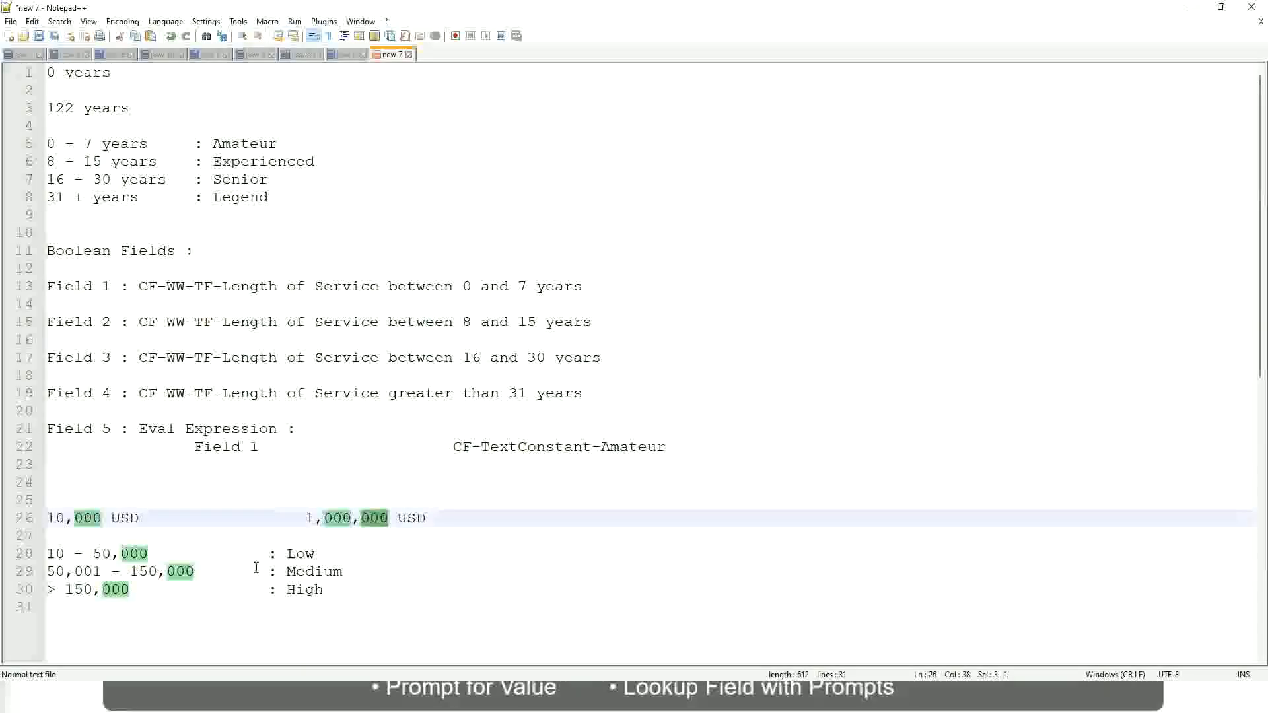
click(229, 572)
click(41, 518)
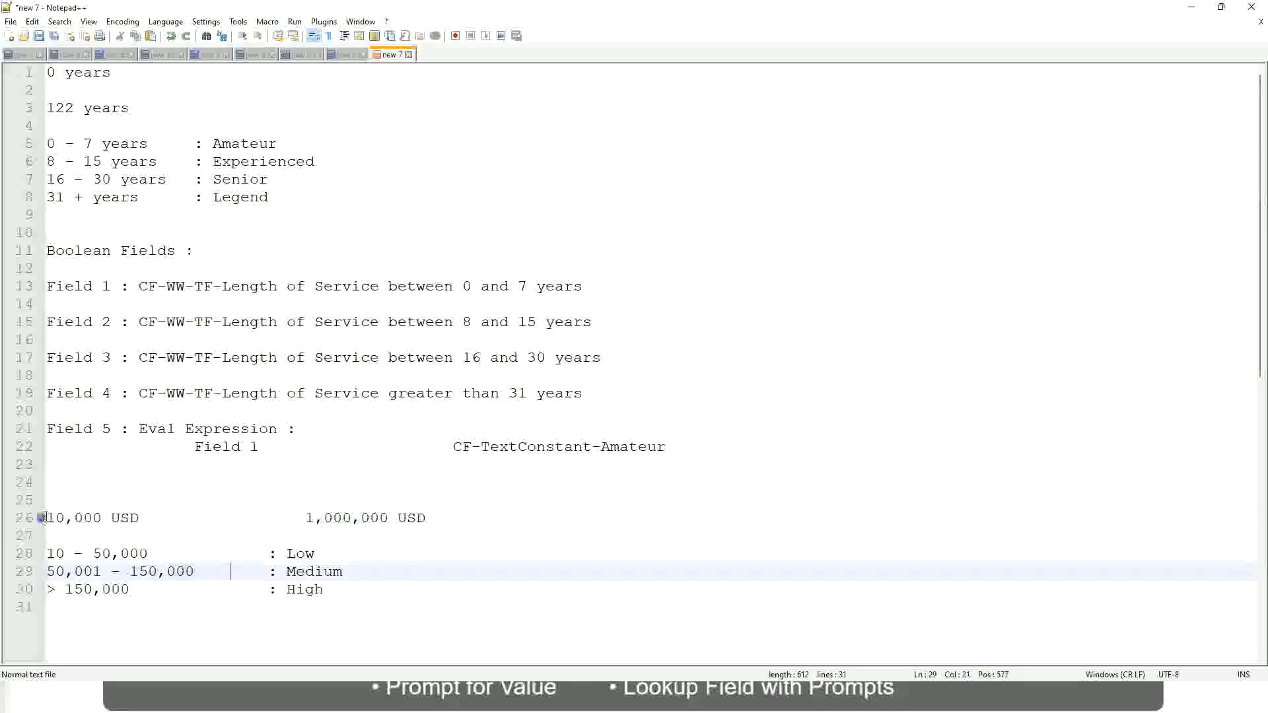
click(392, 522)
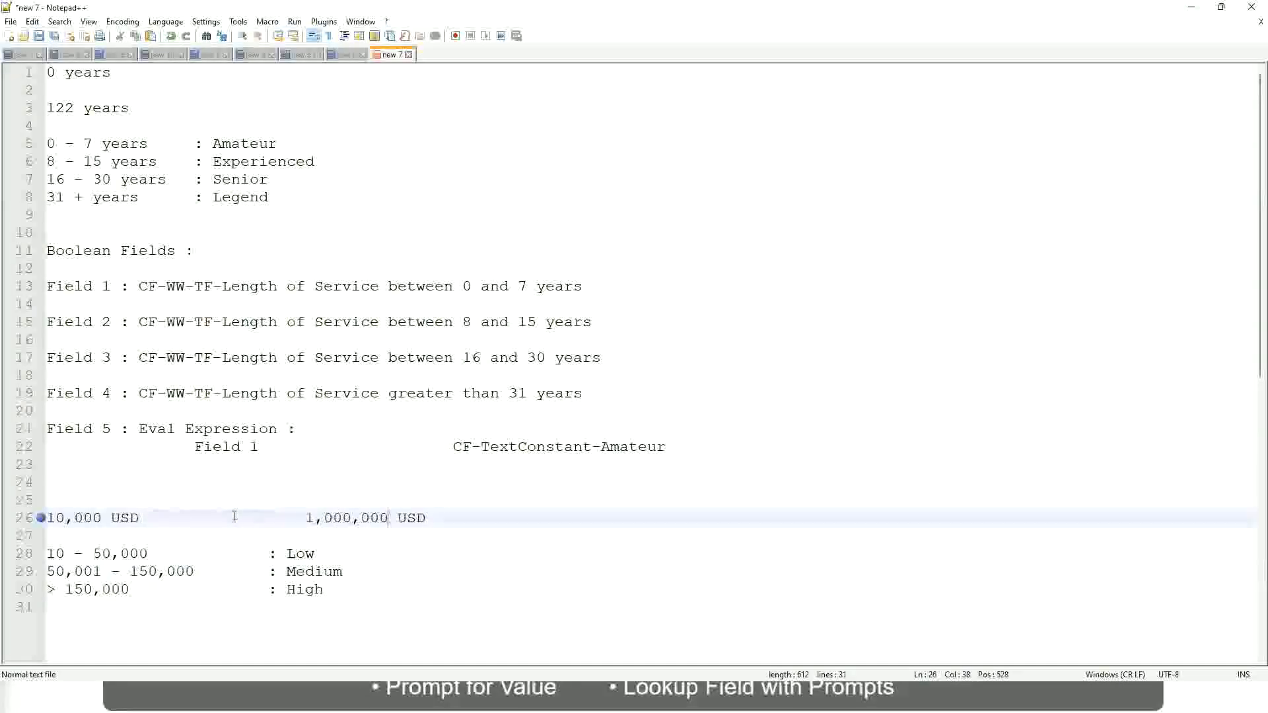
click(311, 555)
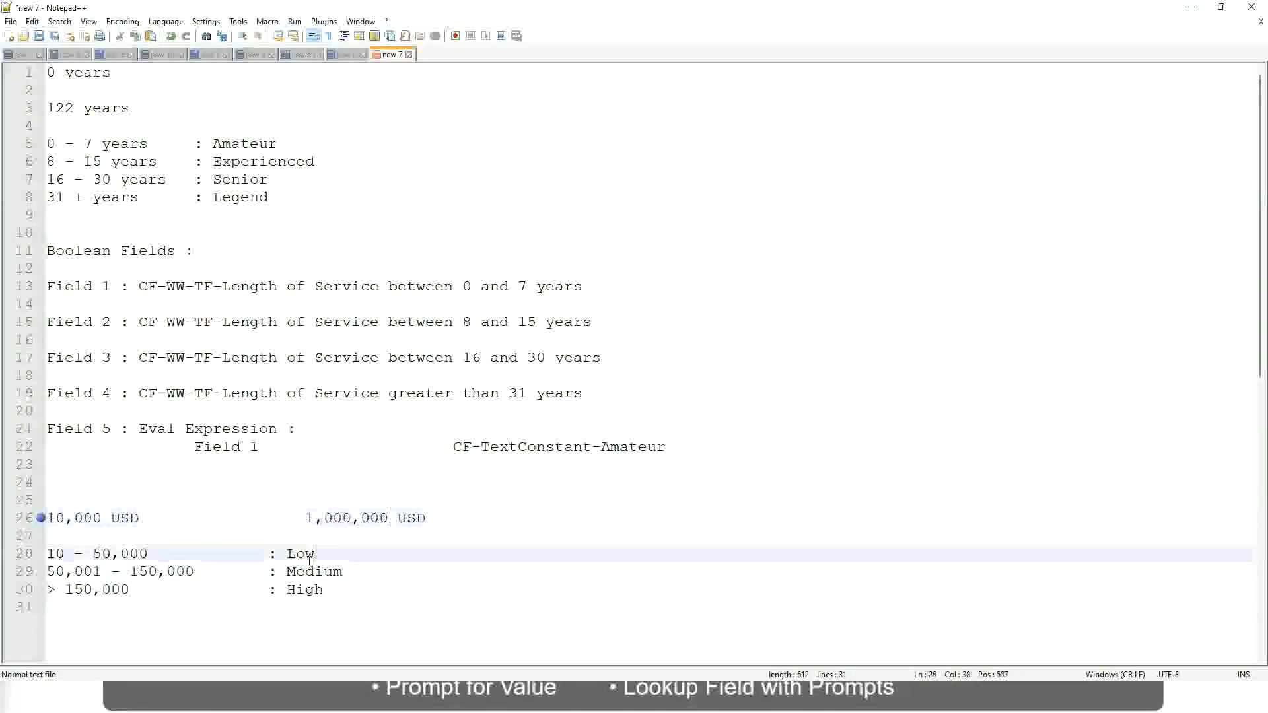
click(306, 554)
click(305, 574)
click(305, 592)
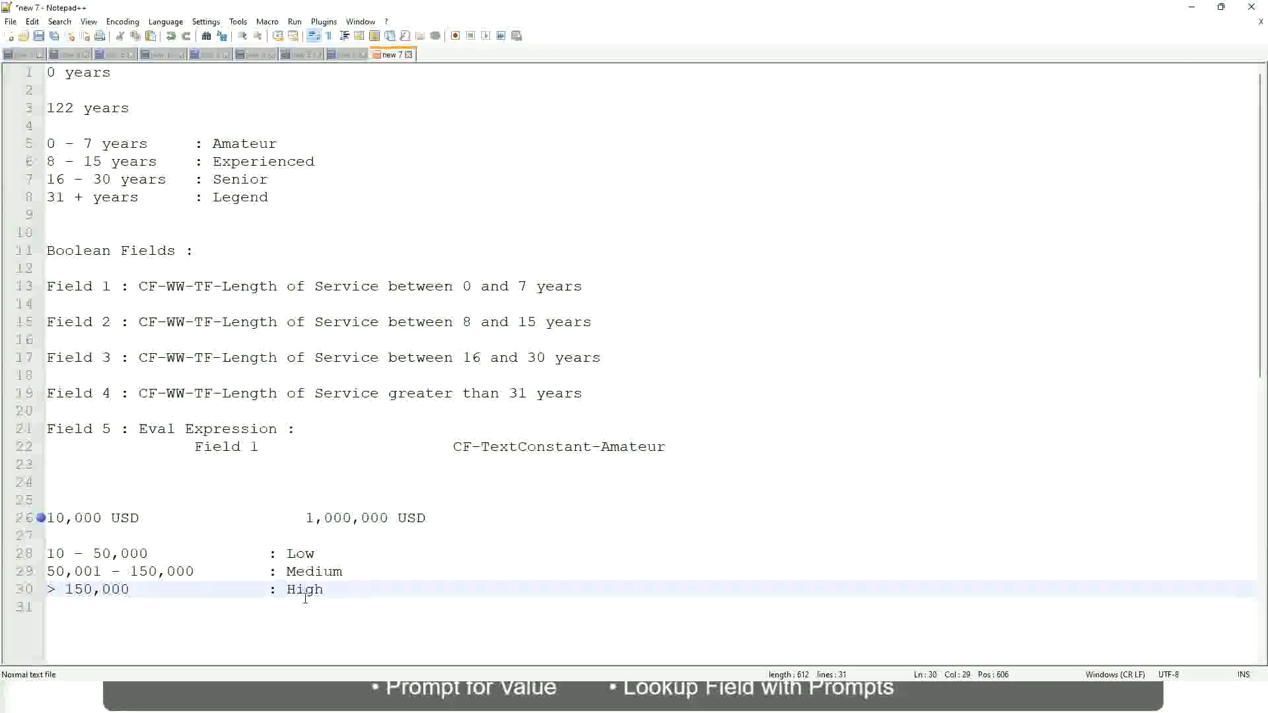
click(164, 538)
click(325, 602)
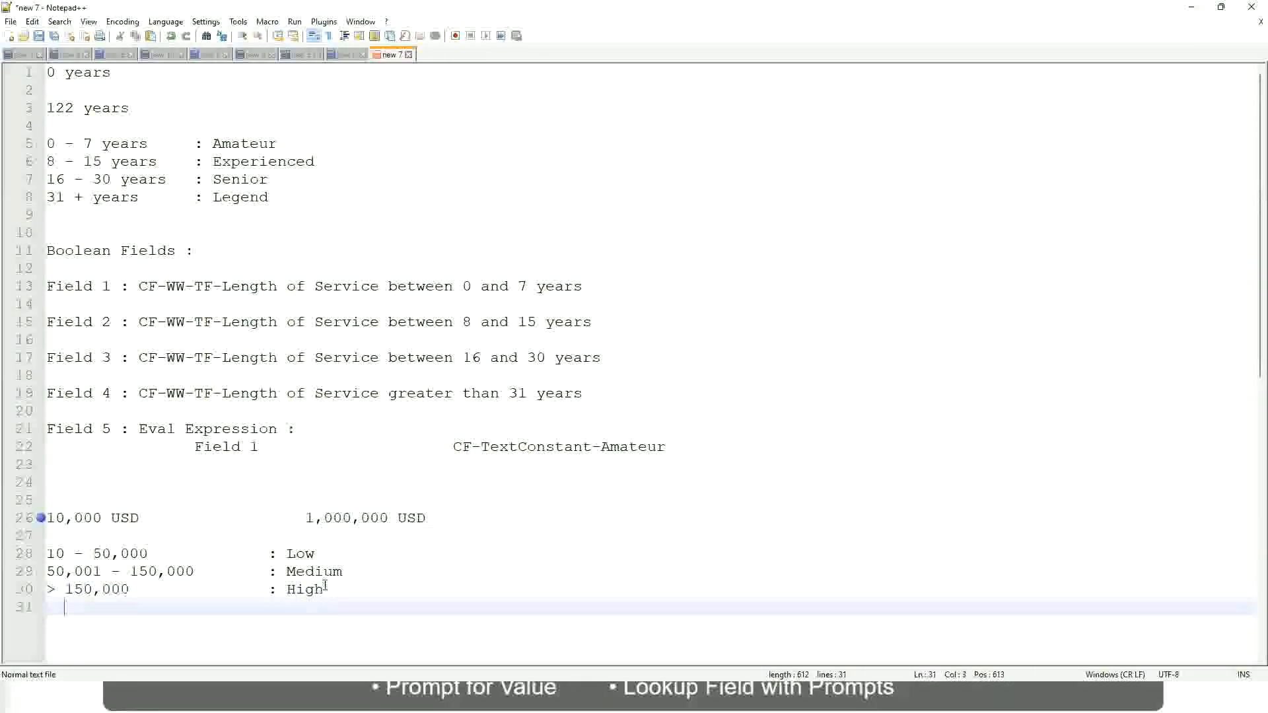
click(326, 590)
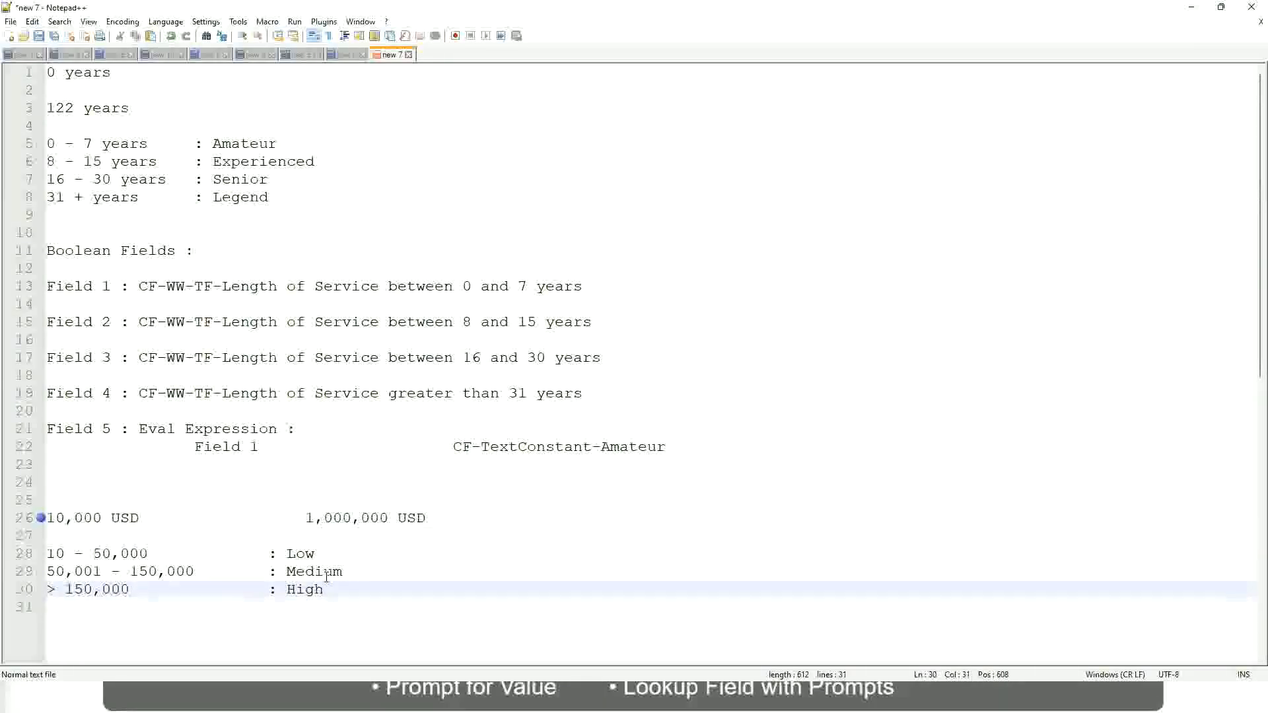